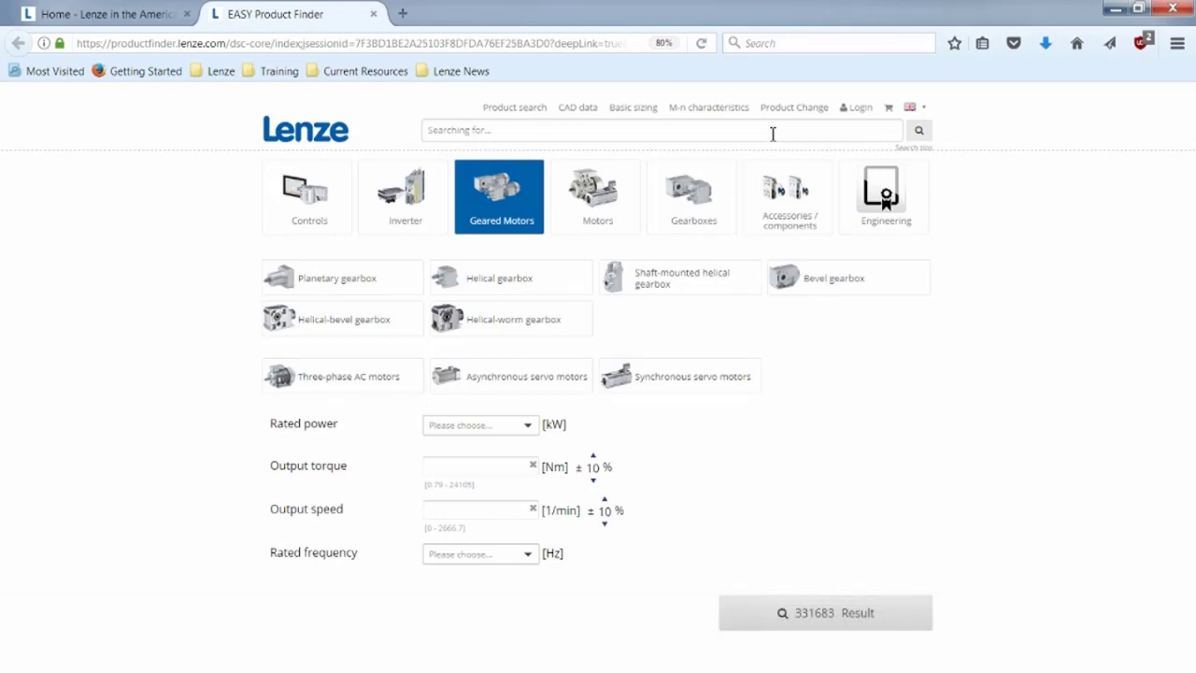
- Browse the Controls, Inverter, Motors, Gearboxes, Accessories and Engineering categories, then return to Geared Motors
left_click(338, 224)
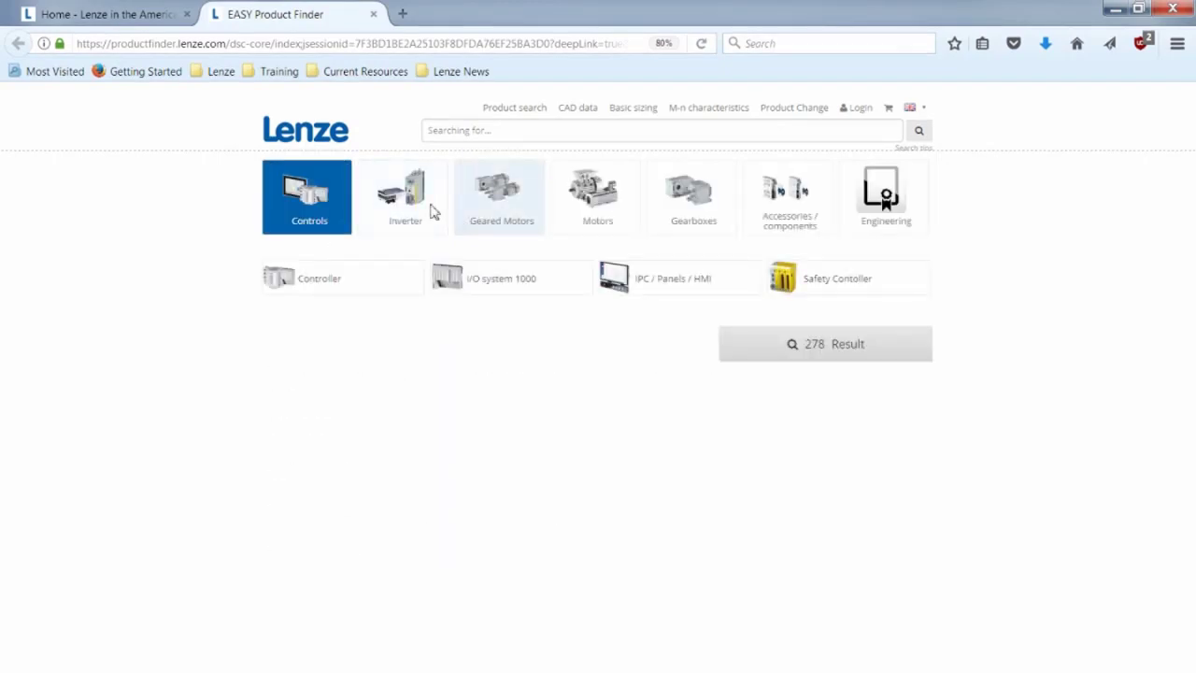
left_click(429, 210)
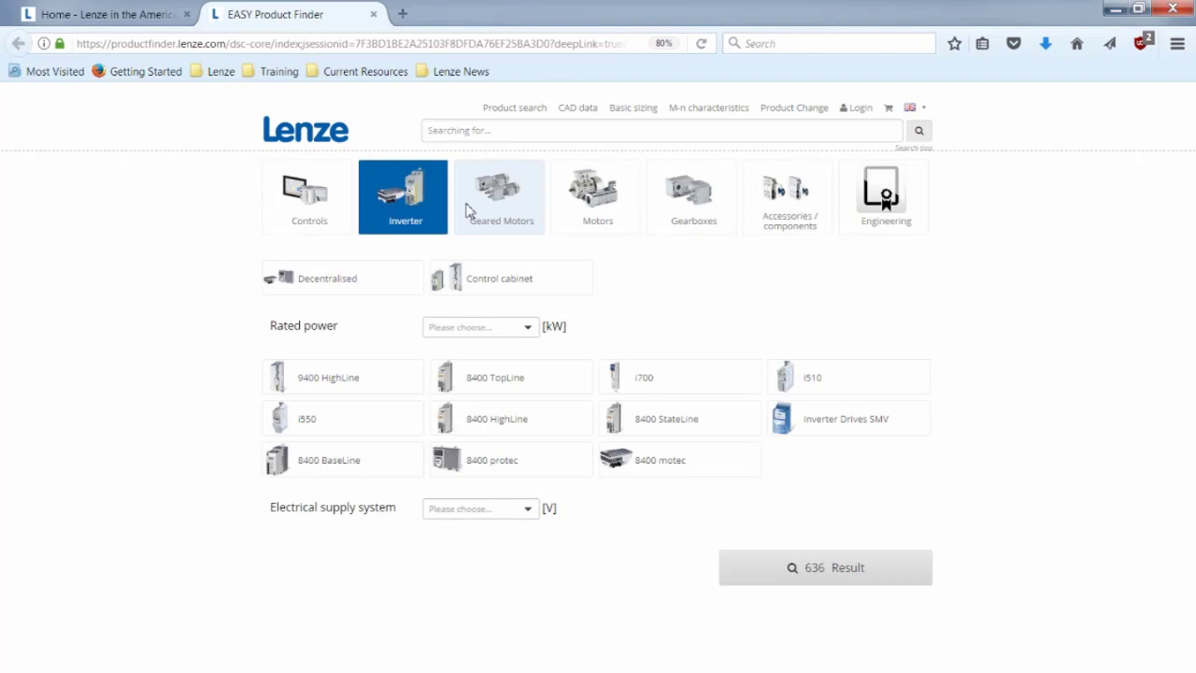
left_click(495, 207)
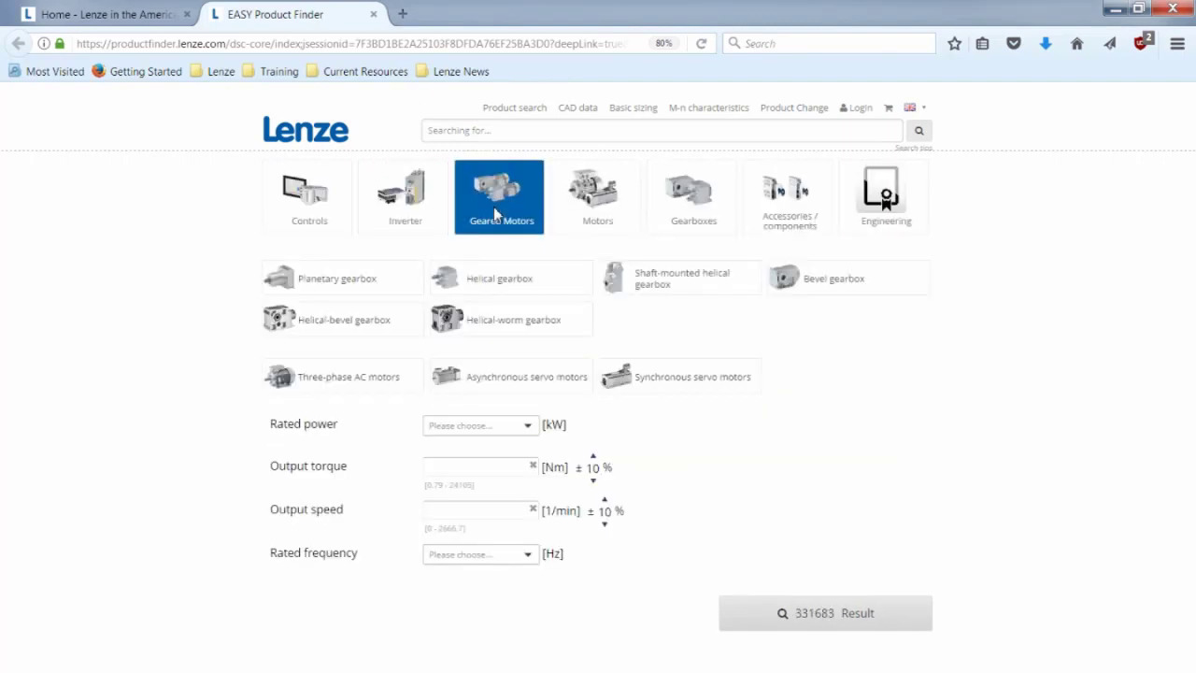
left_click(588, 215)
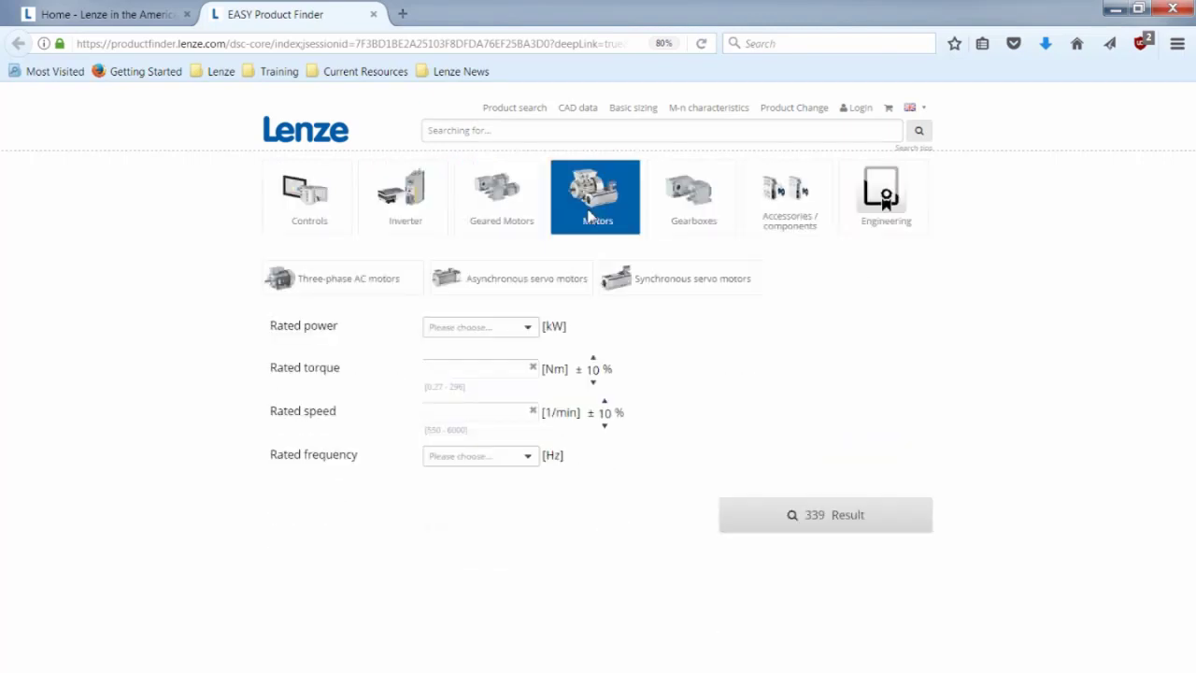
left_click(692, 211)
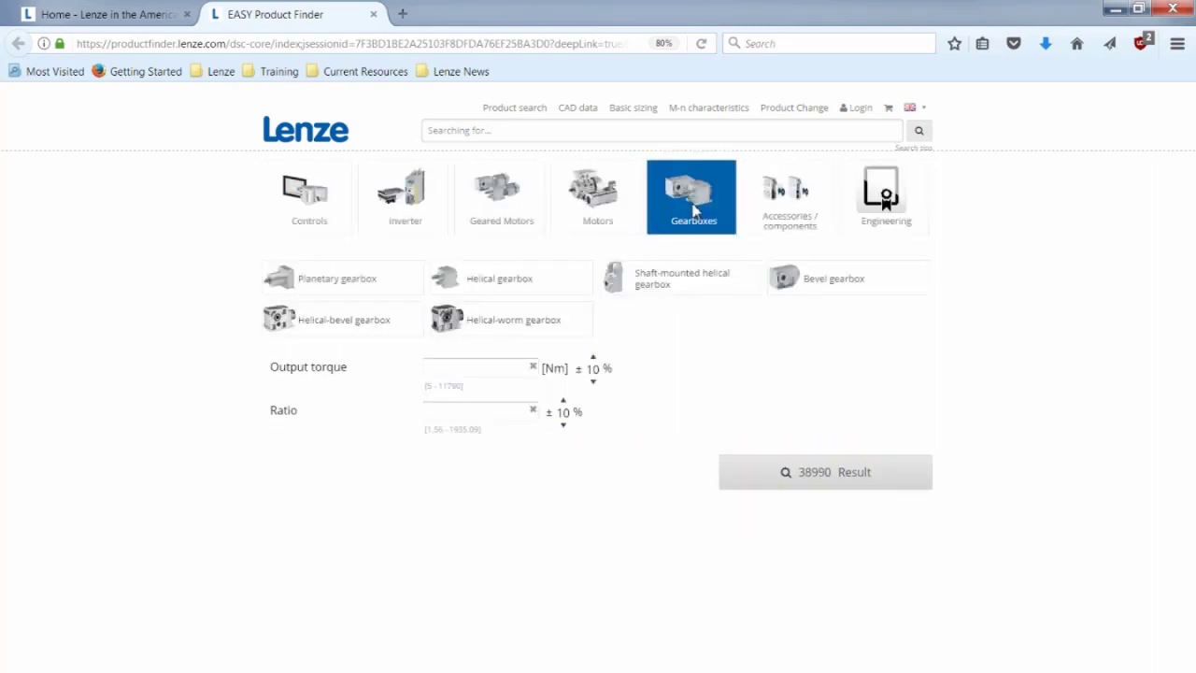
left_click(792, 203)
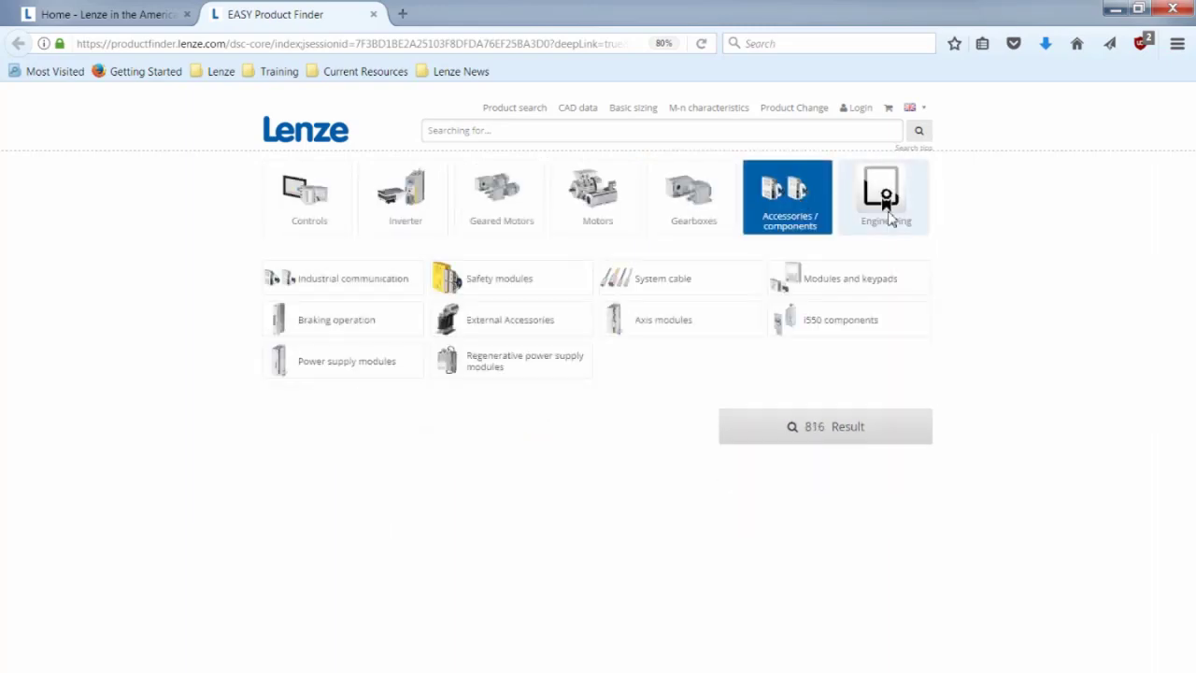
left_click(889, 213)
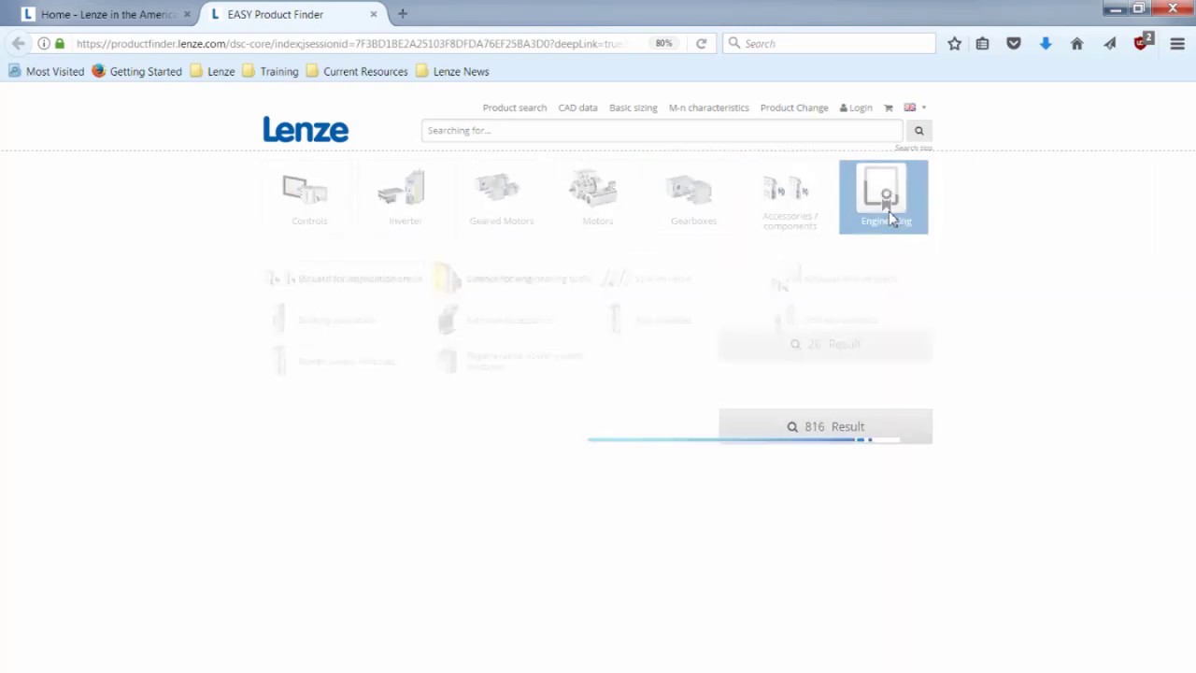
left_click(490, 211)
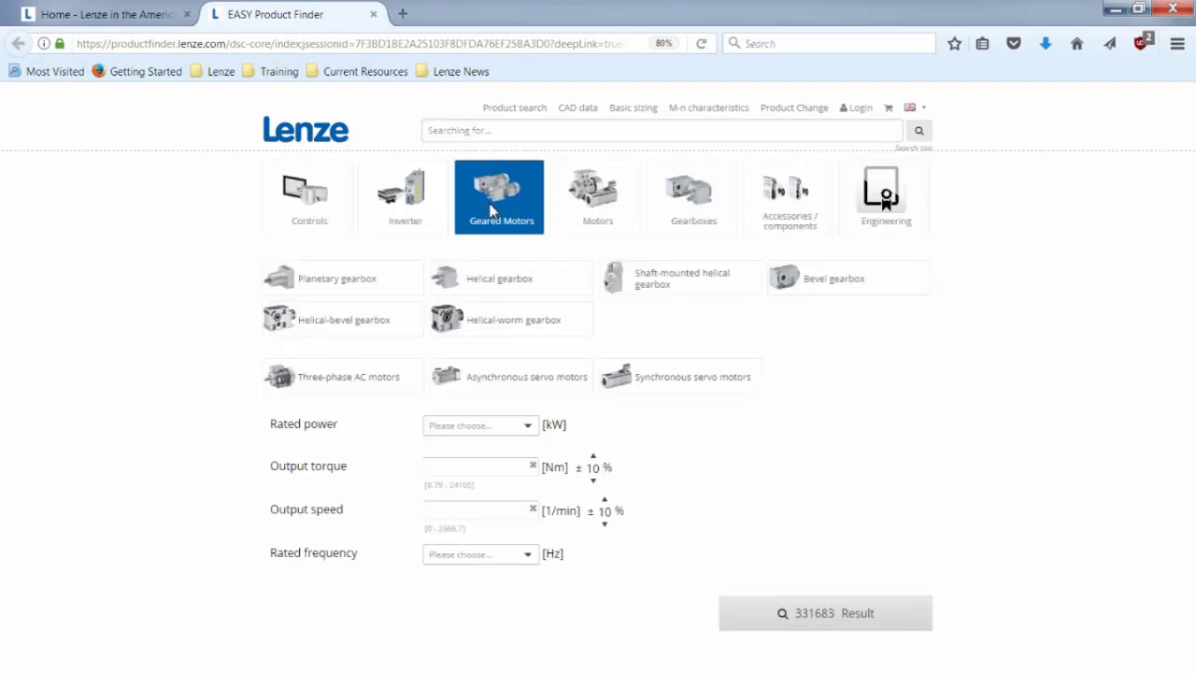
- Filter to helical gearbox, three-phase AC motor, 2 kW rated power and 20 Nm output torque
left_click(516, 277)
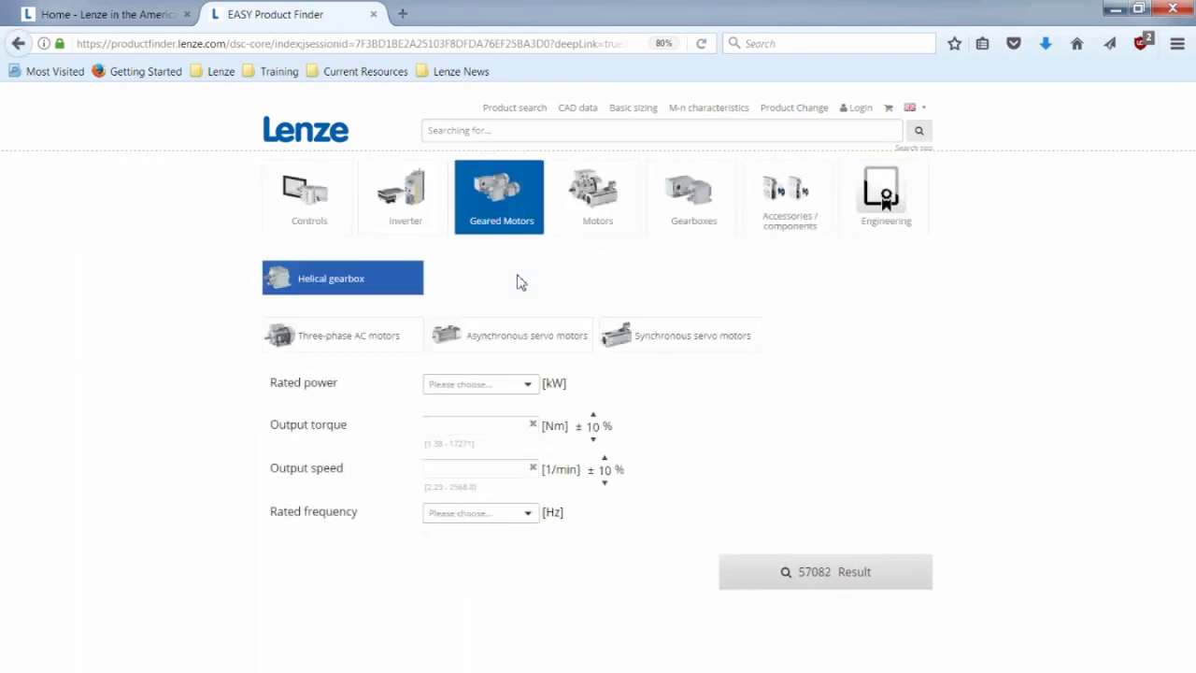
left_click(395, 334)
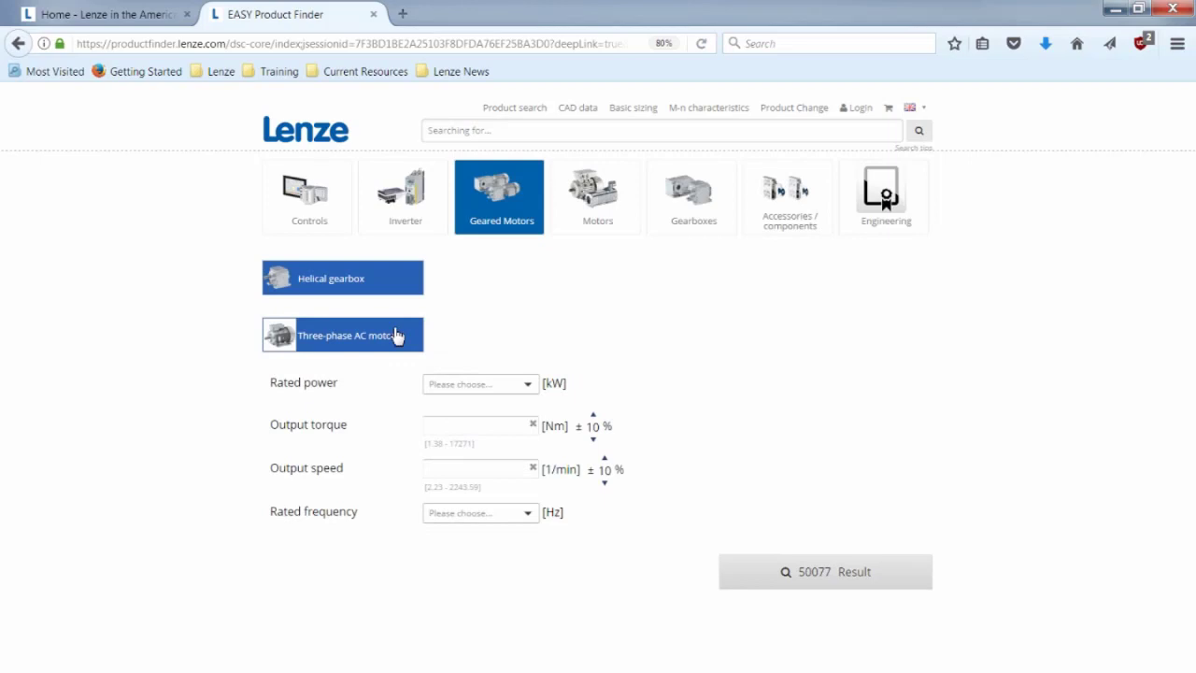
left_click(529, 384)
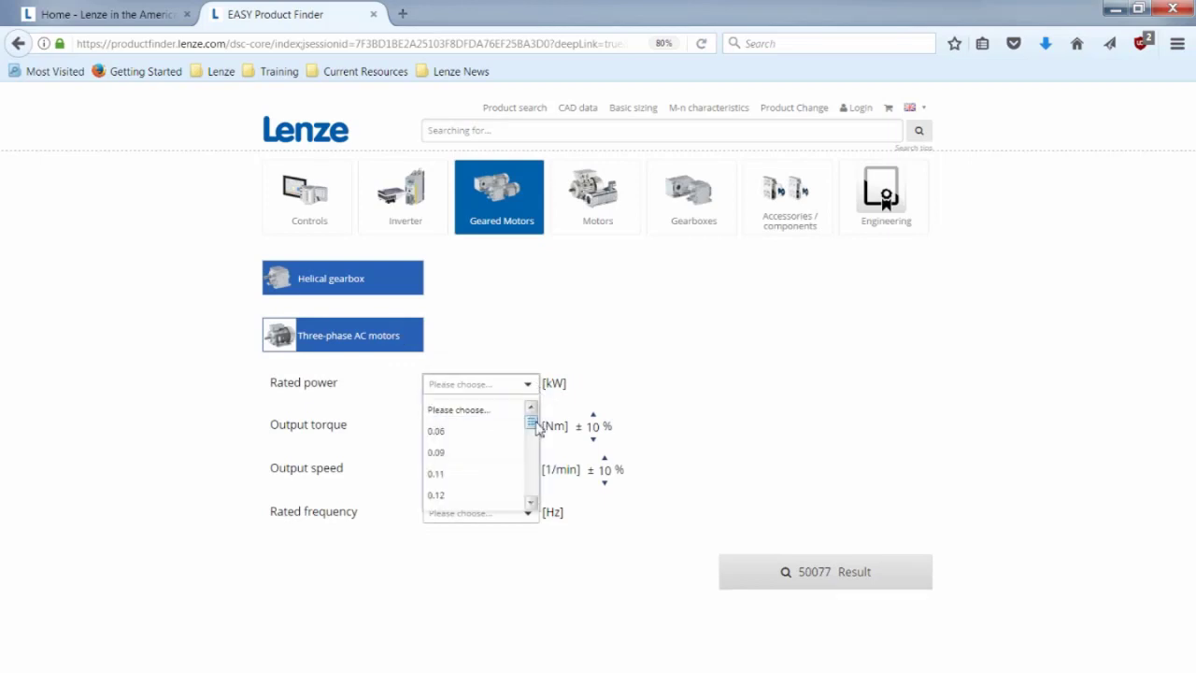
left_click_drag(531, 416, 531, 454)
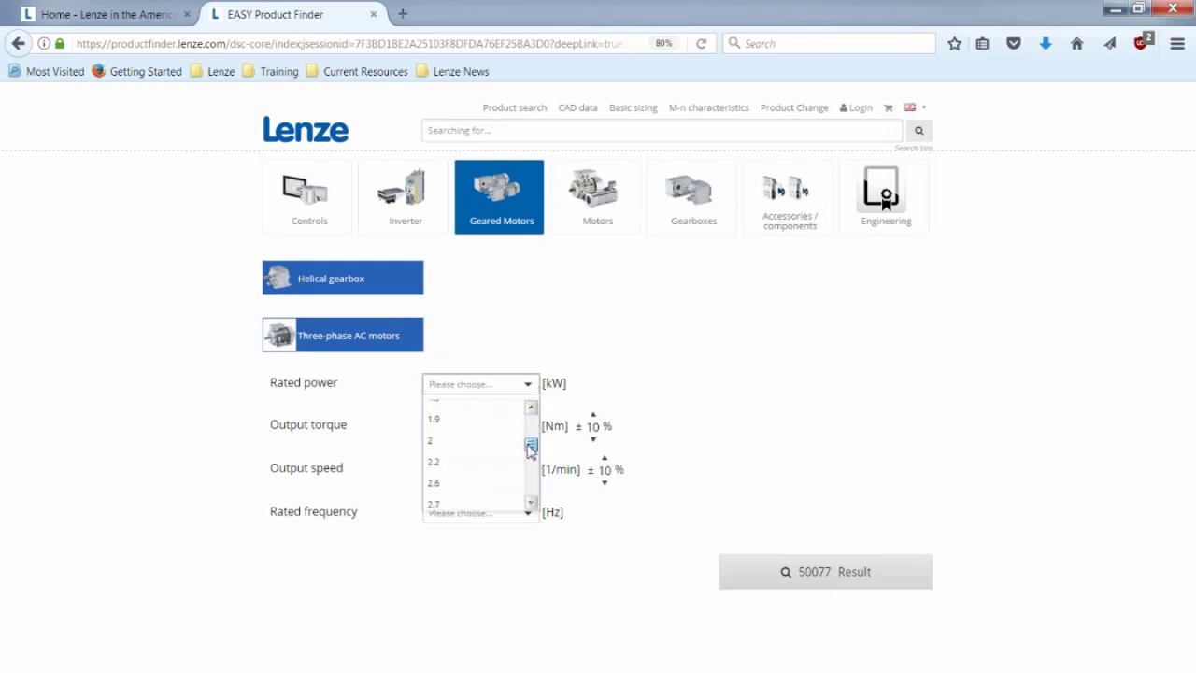
left_click(475, 449)
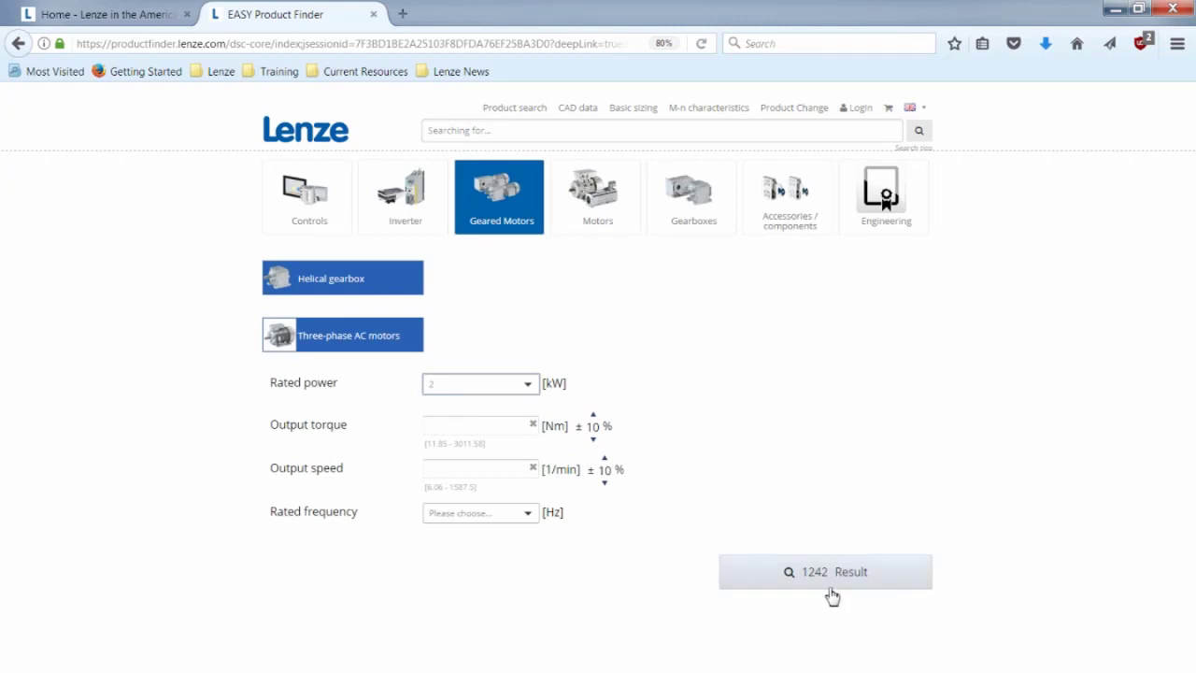
left_click(527, 512)
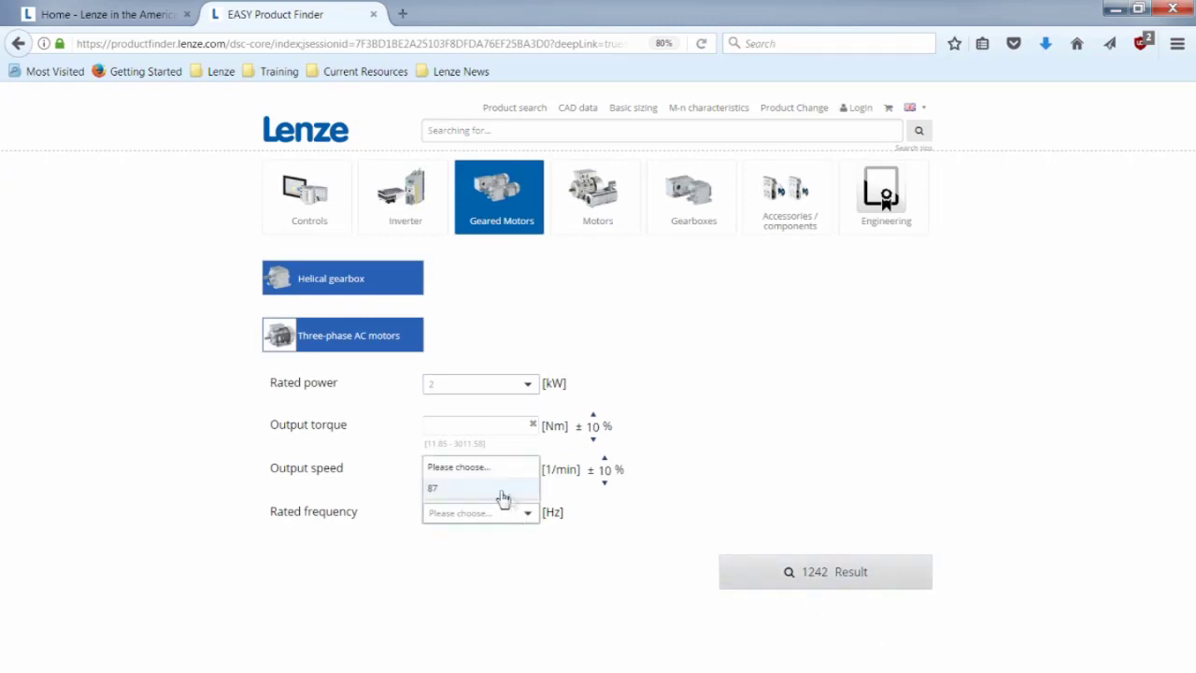
left_click(539, 579)
left_click(499, 424)
type("20")
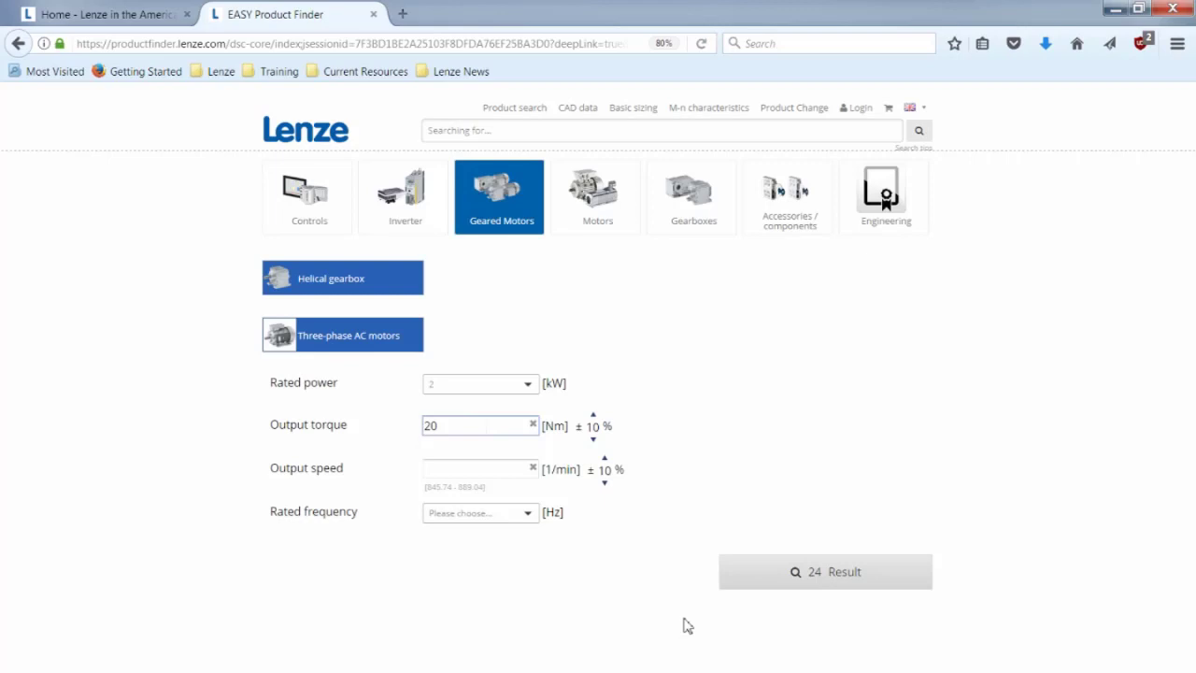
left_click(810, 586)
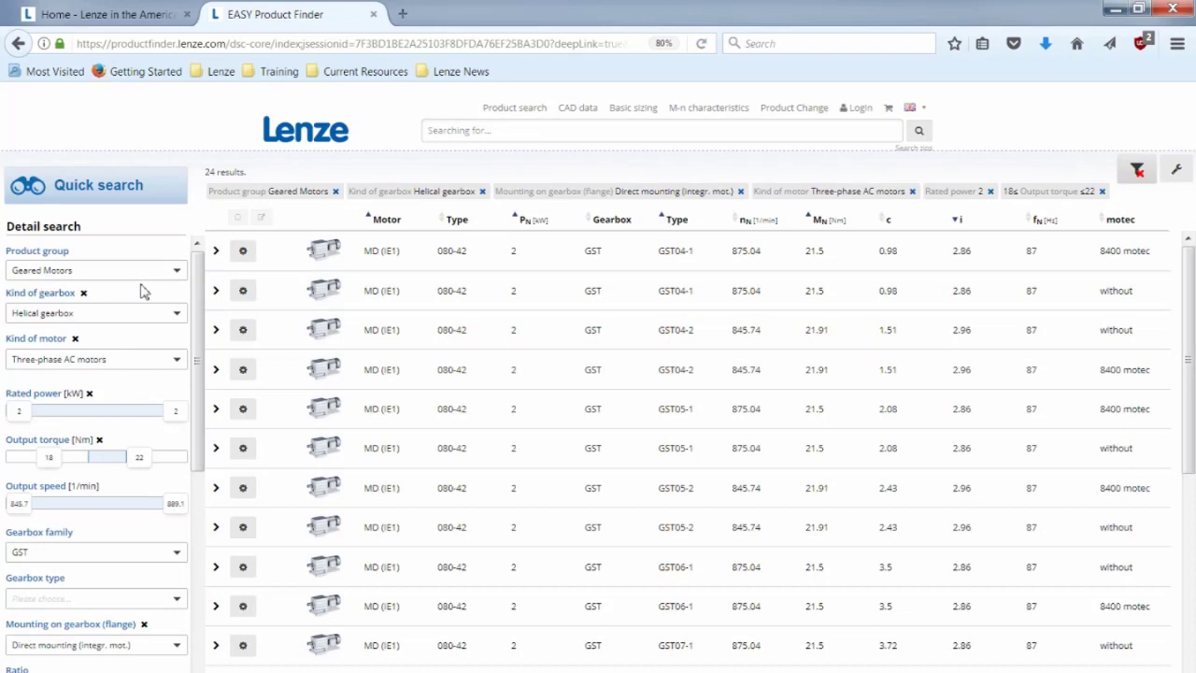
- Scroll the Detail search sidebar to review the 18–22 Nm, 845.7–889.1 rpm and GST filters
scroll(142, 291, "down", 4)
scroll(142, 291, "down", 4)
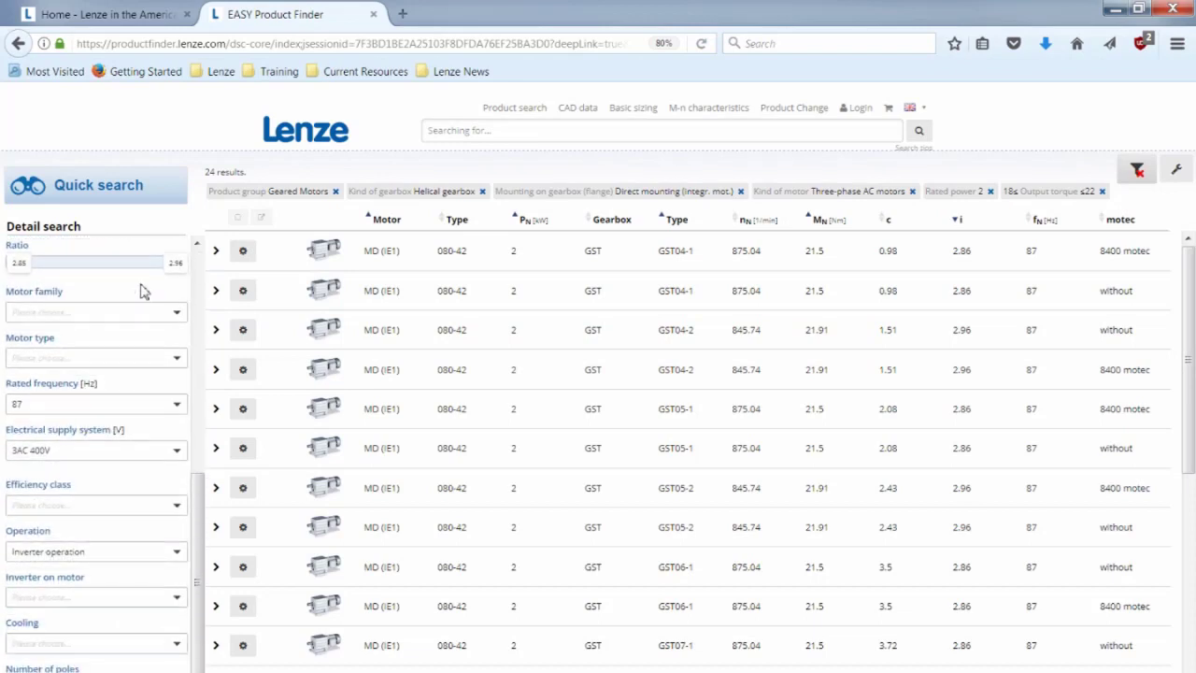
scroll(142, 291, "up", 8)
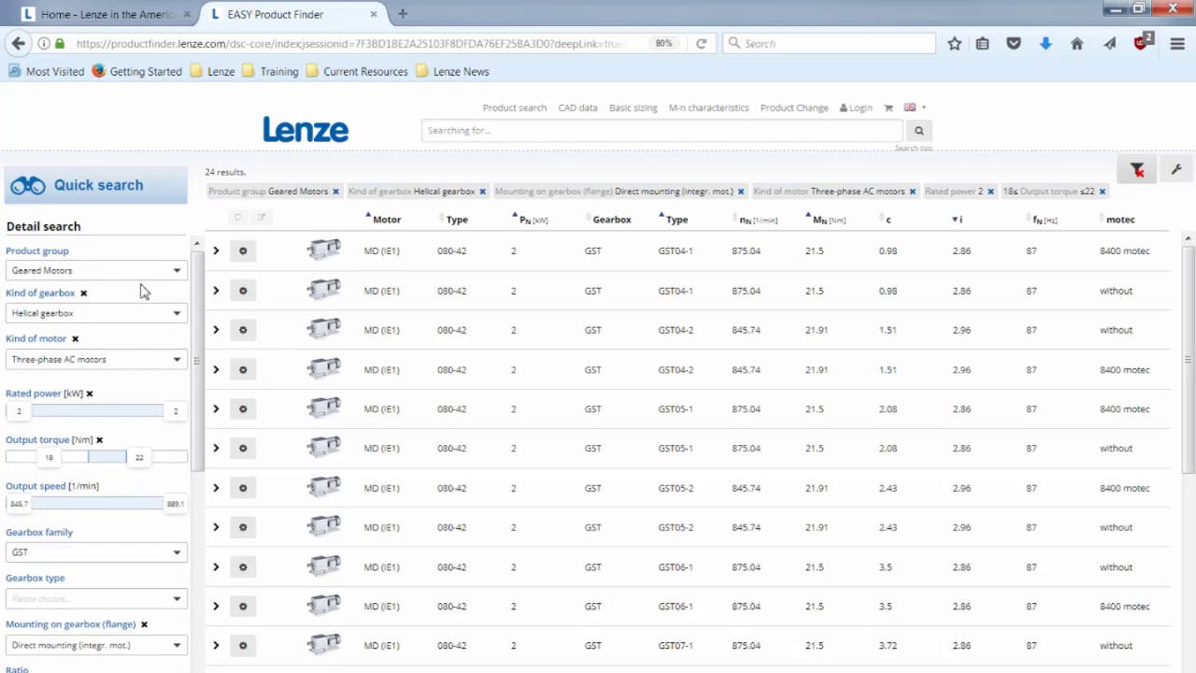
- Set product group to Inverter, filter to the i550 family, and expand the first 0.25 kW result
left_click(178, 272)
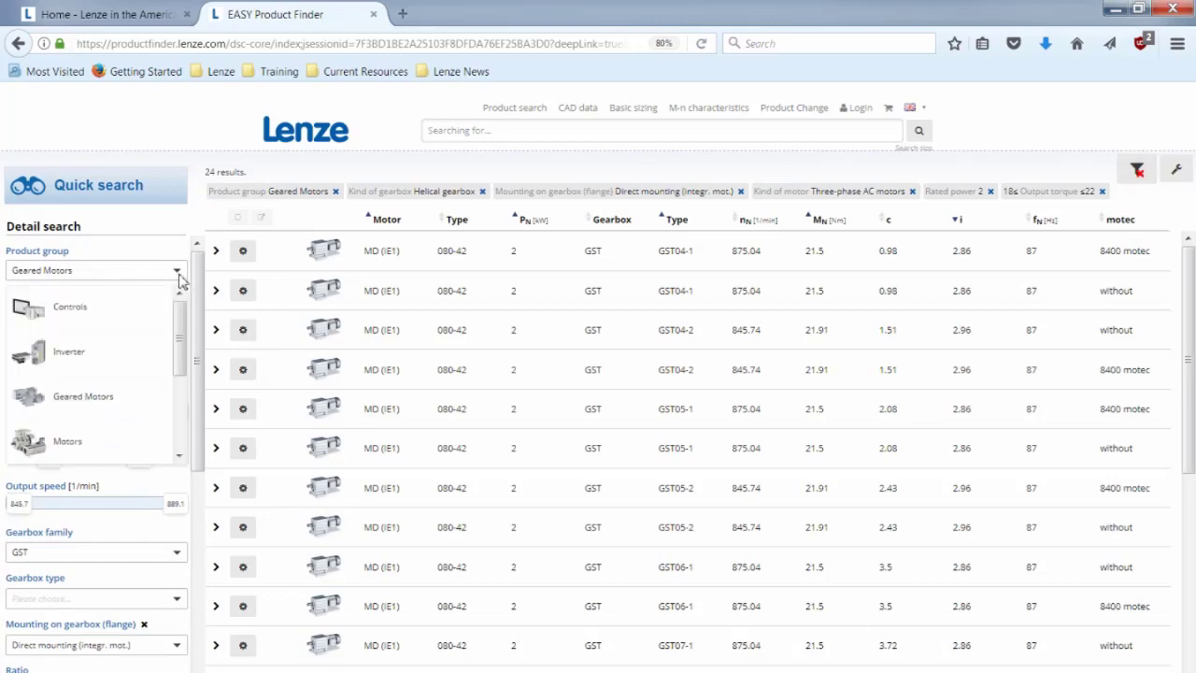
left_click(104, 356)
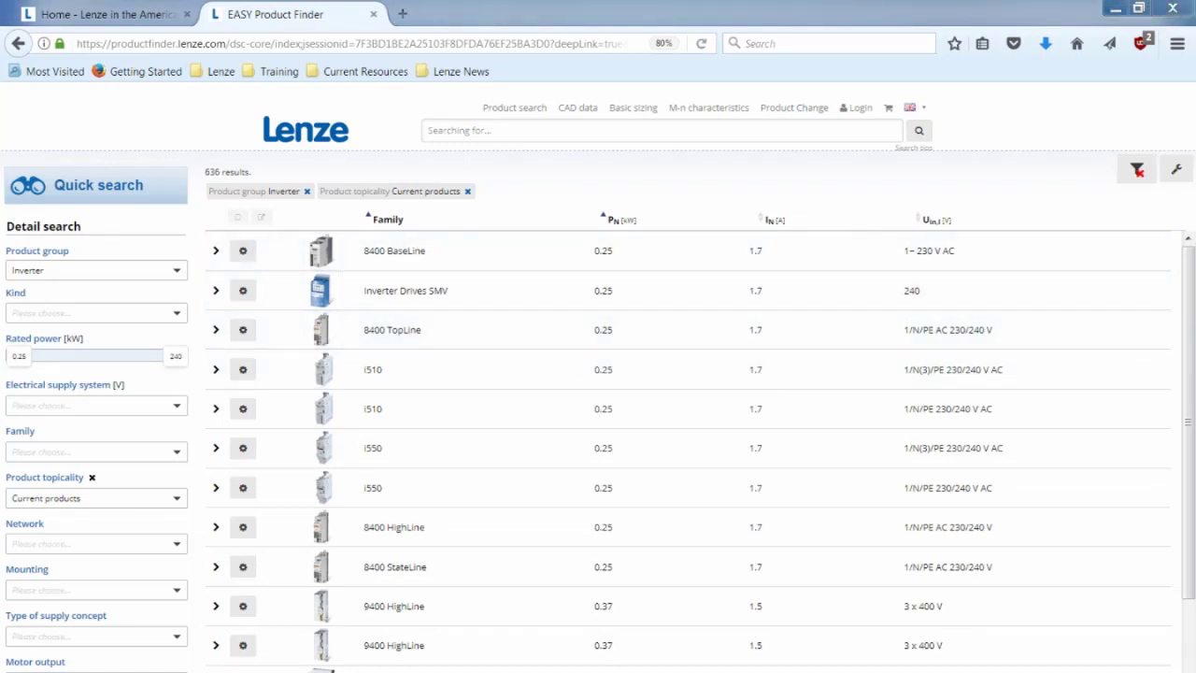
left_click(179, 450)
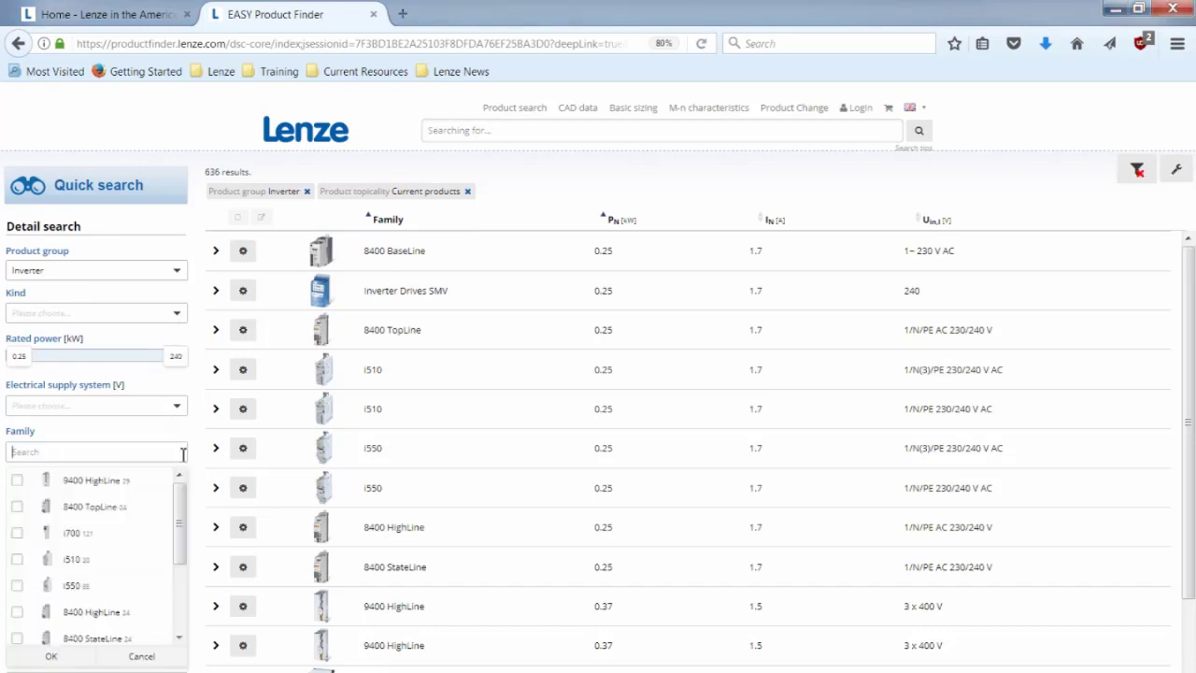
left_click(80, 587)
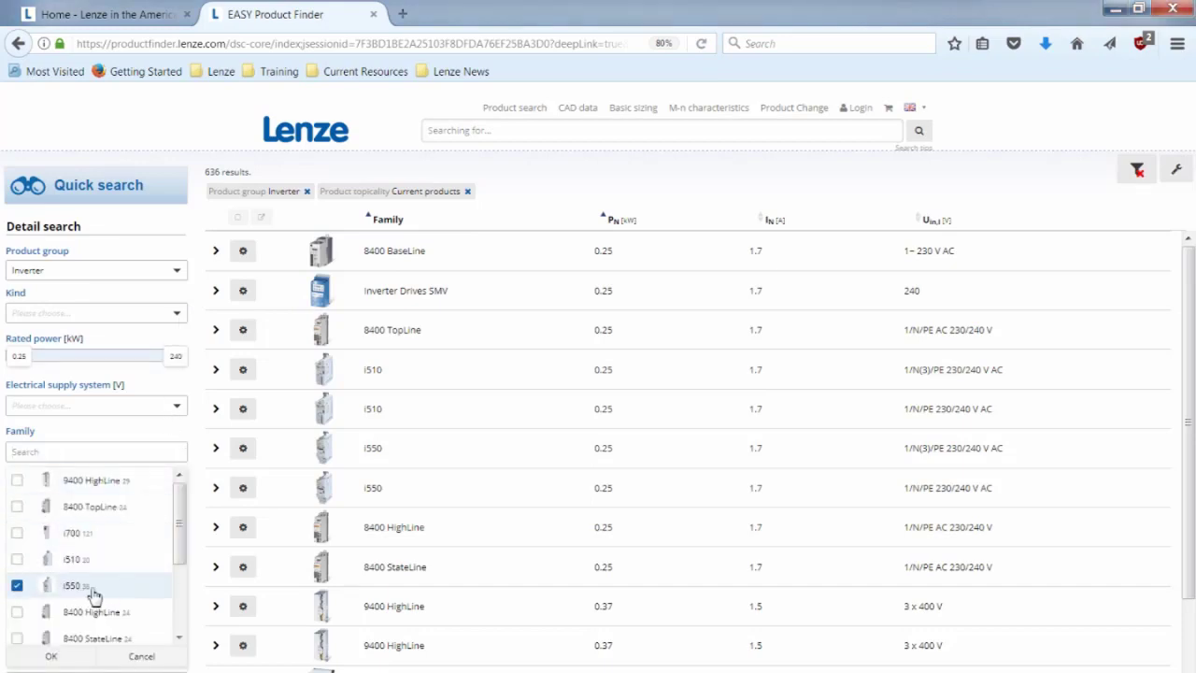
left_click(51, 656)
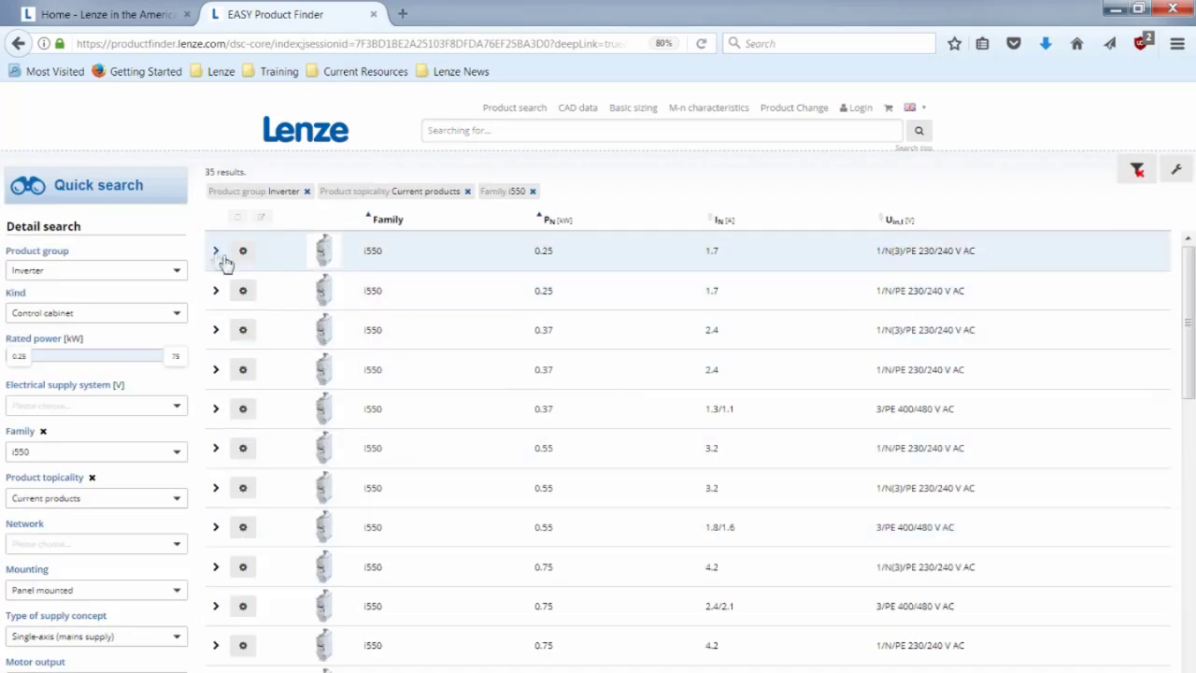
left_click(216, 254)
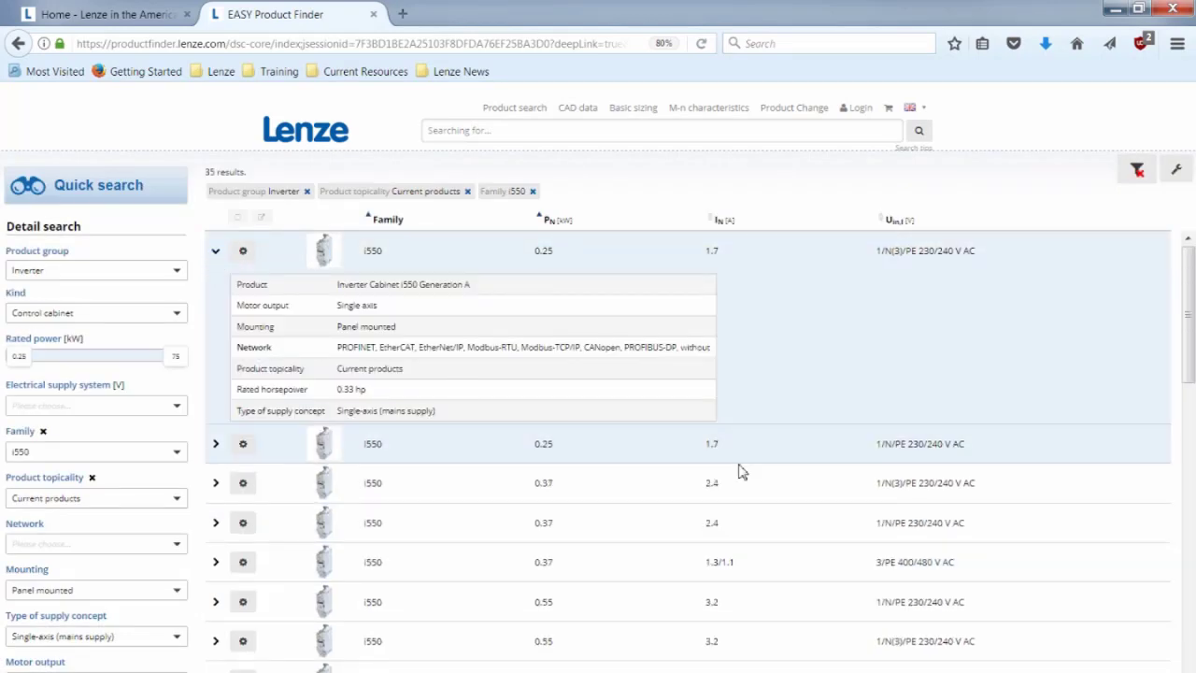
- Clear the previous search, then search for 'i550 Control Unit' using the i550 suggestion
left_click(1143, 181)
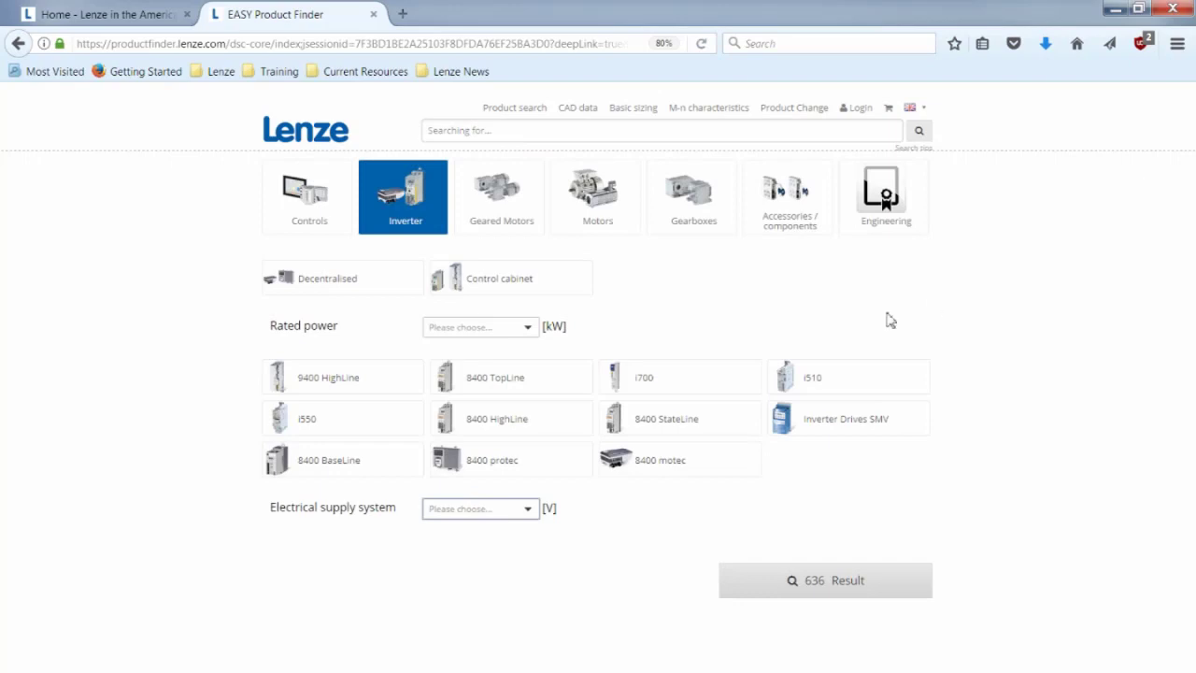
left_click(487, 130)
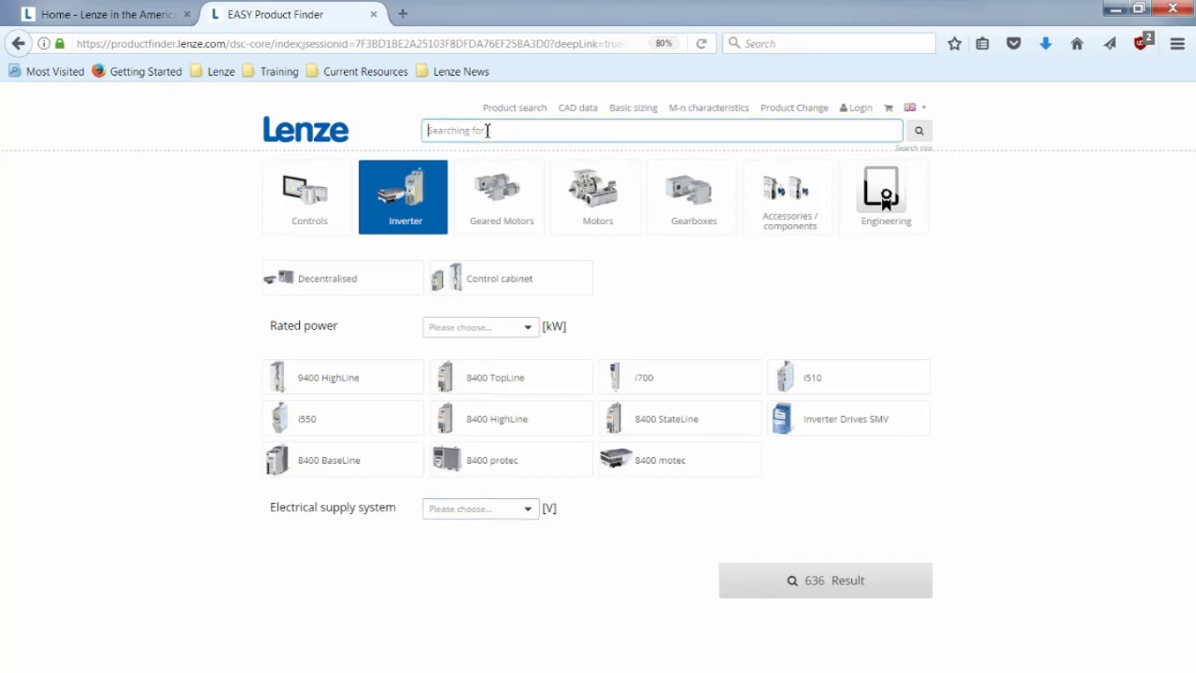
type("i550")
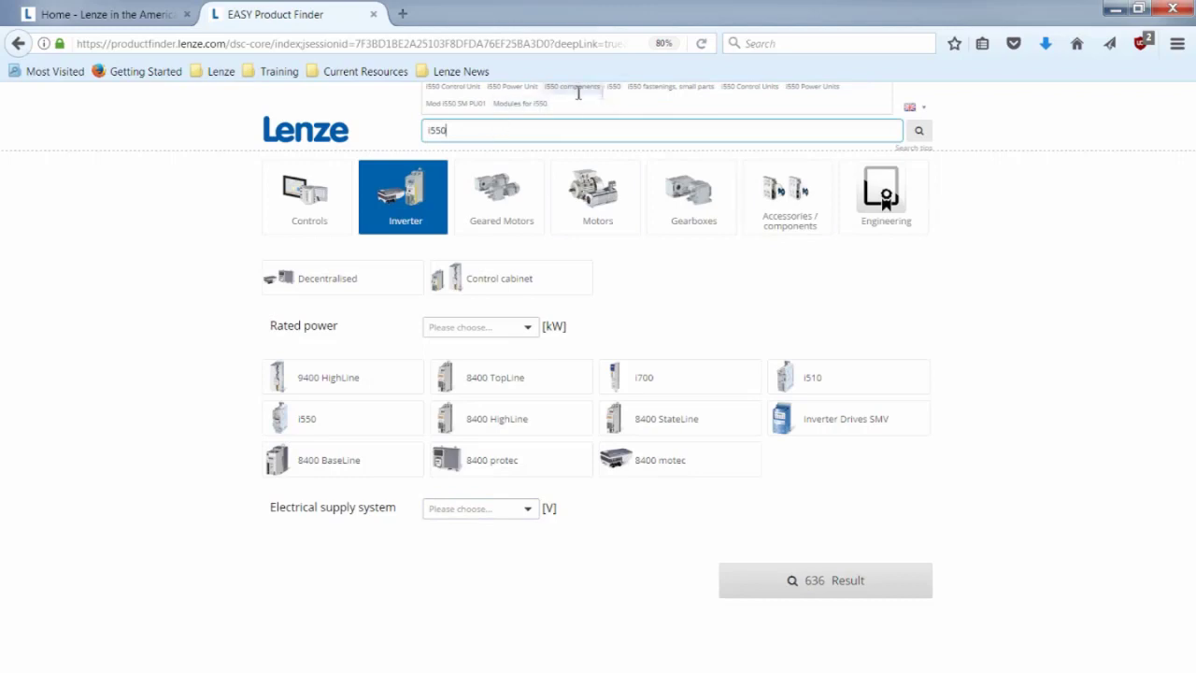
left_click(461, 87)
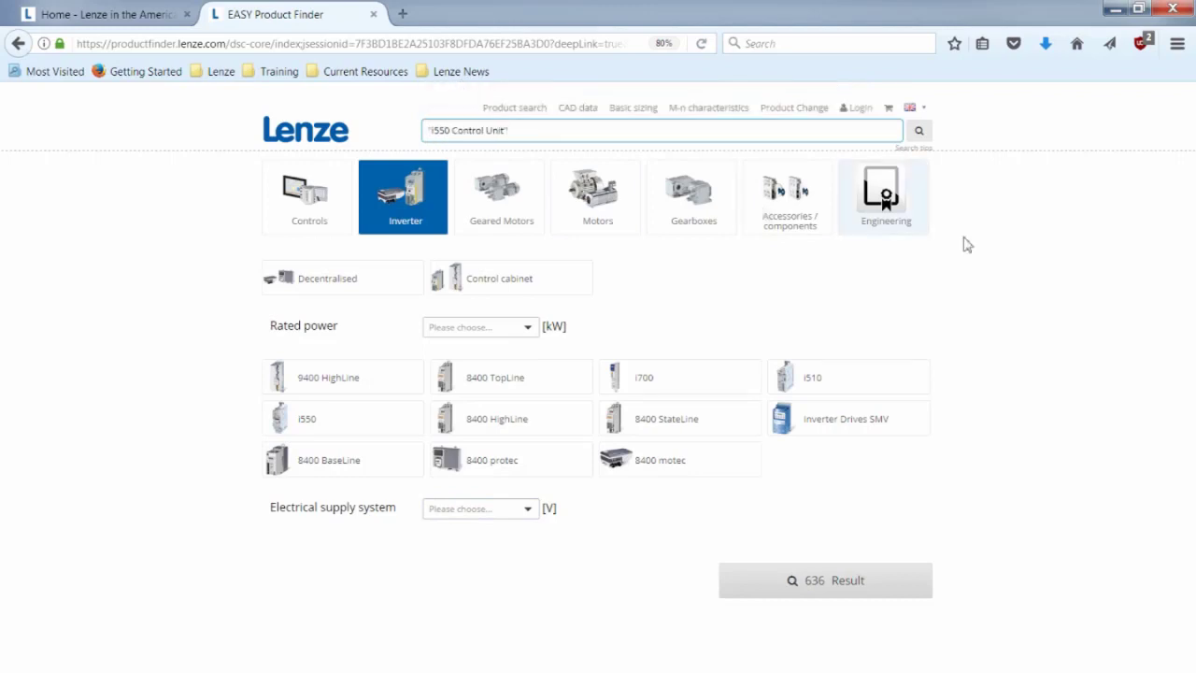
left_click(920, 134)
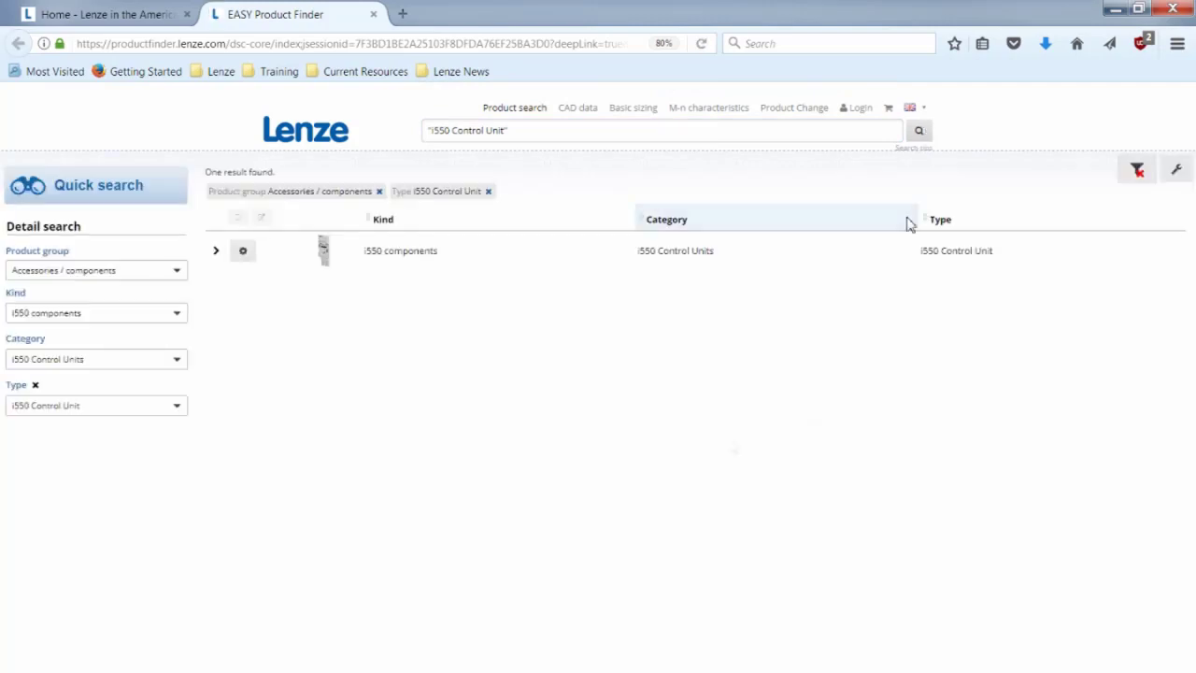
- Configure the i550 Control Unit, reviewing its fieldbus network options
left_click(215, 253)
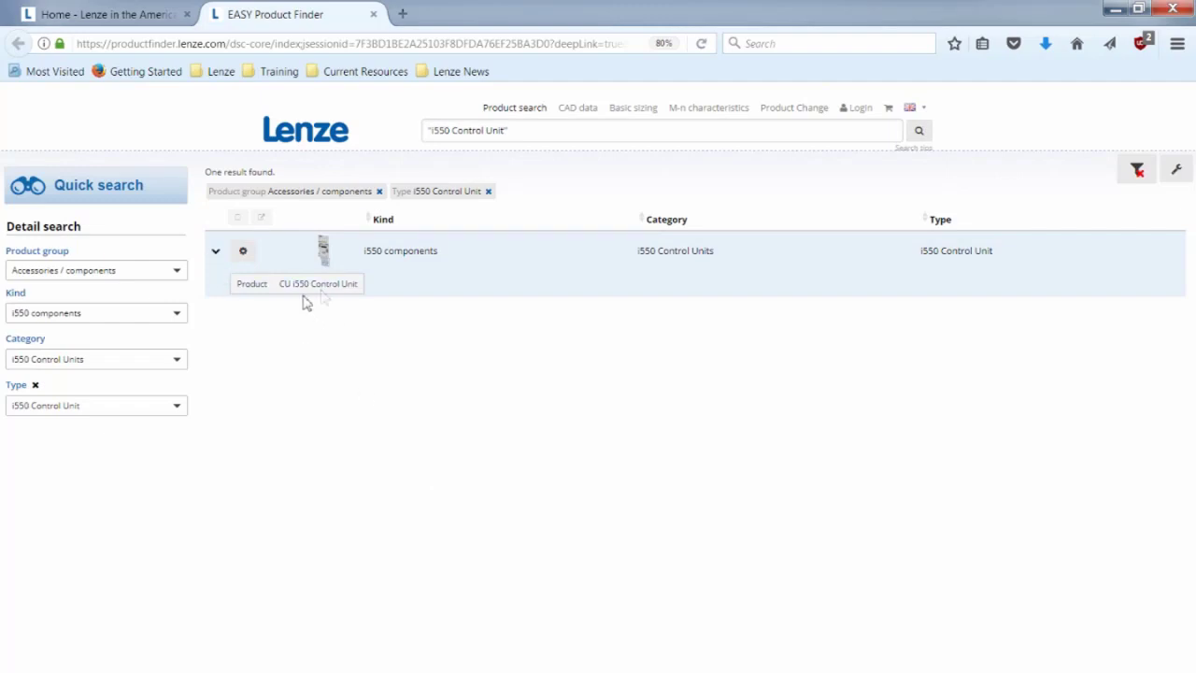
left_click(244, 256)
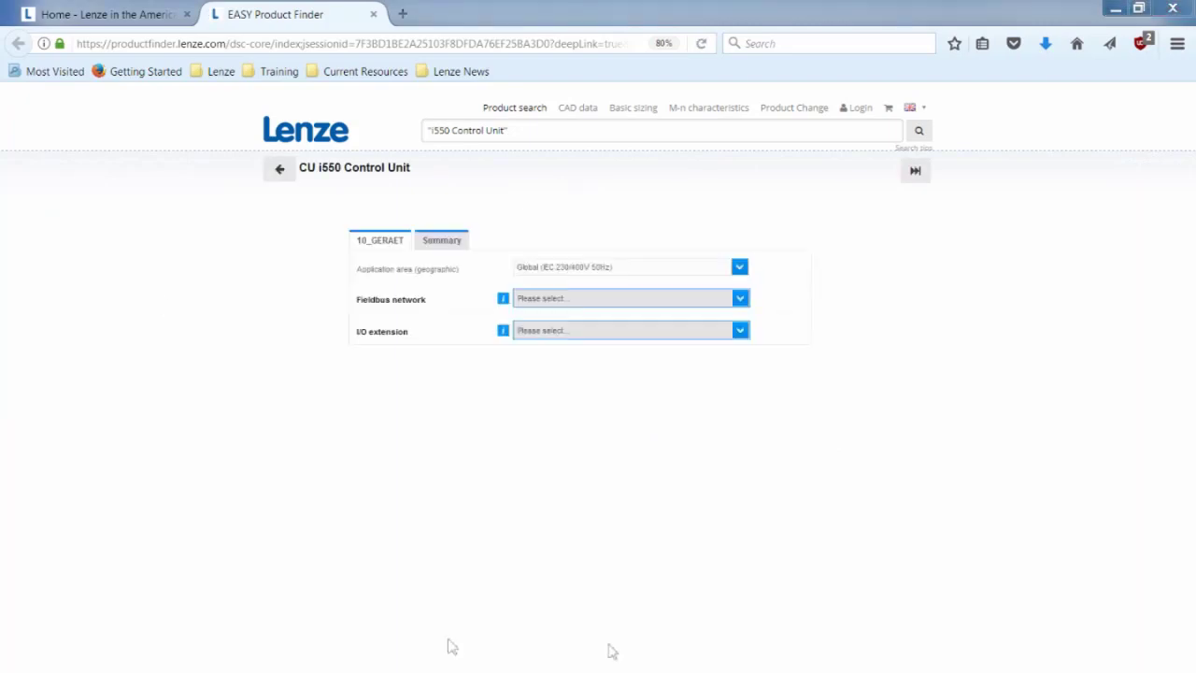
left_click(620, 305)
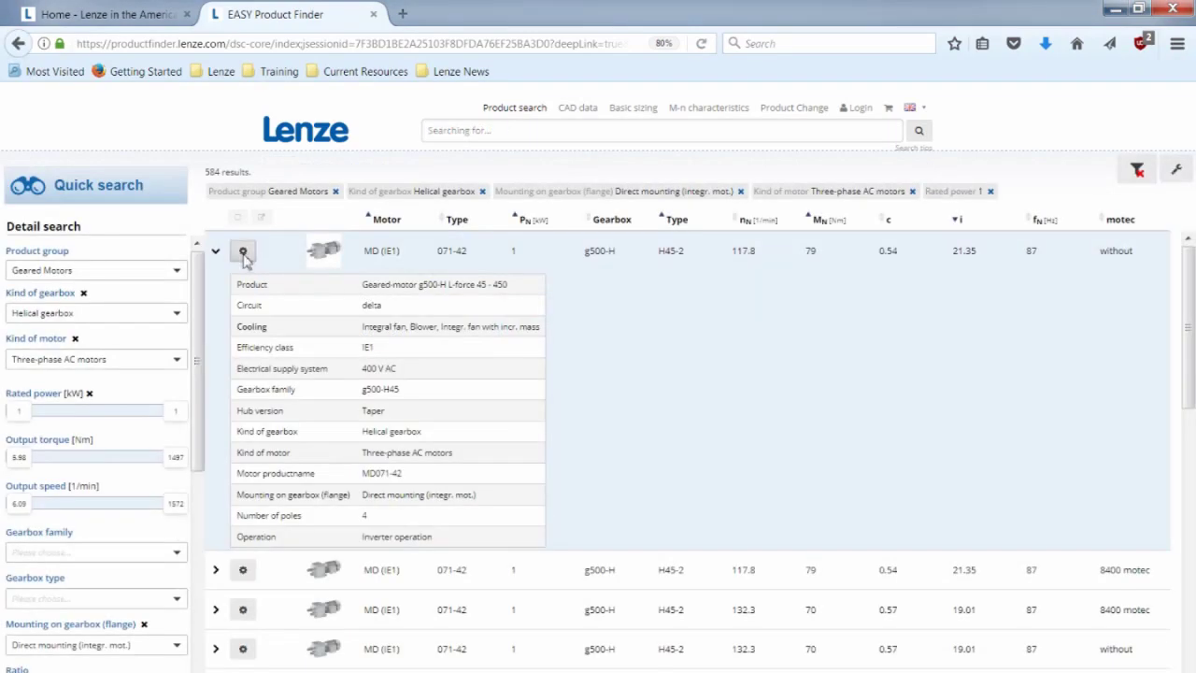
- Open the g500-H geared motor configuration and view its gearbox, motor and mounting position options
left_click(244, 254)
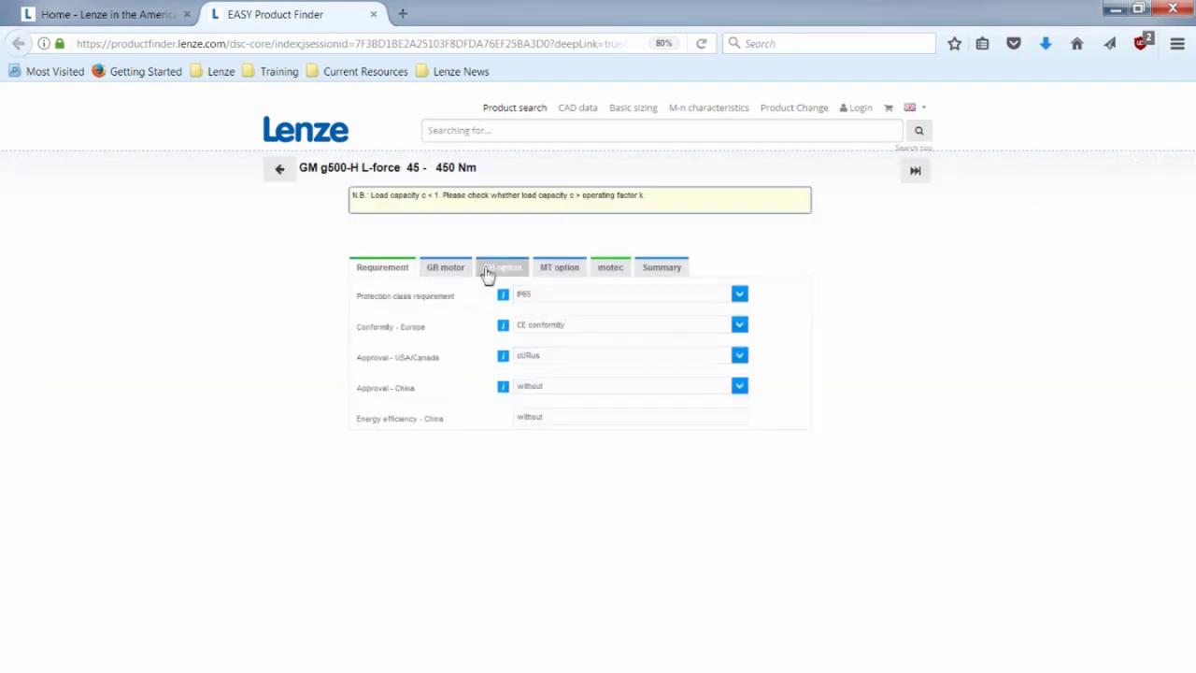
left_click(462, 269)
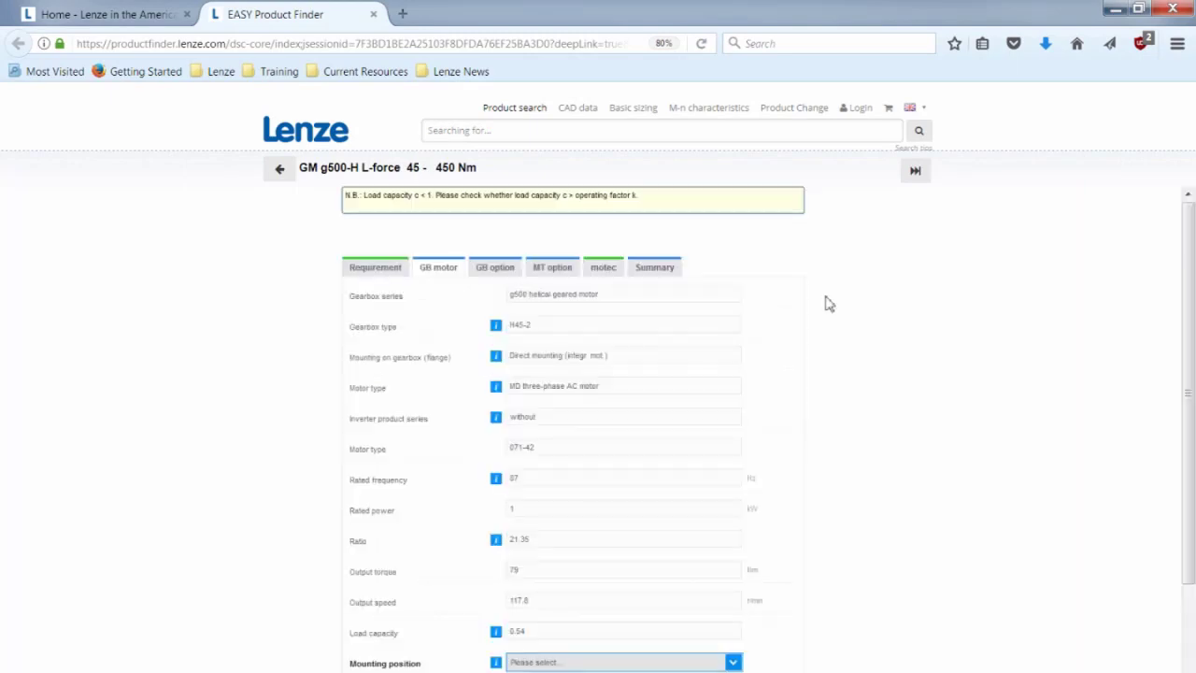
scroll(841, 336, "down", 3)
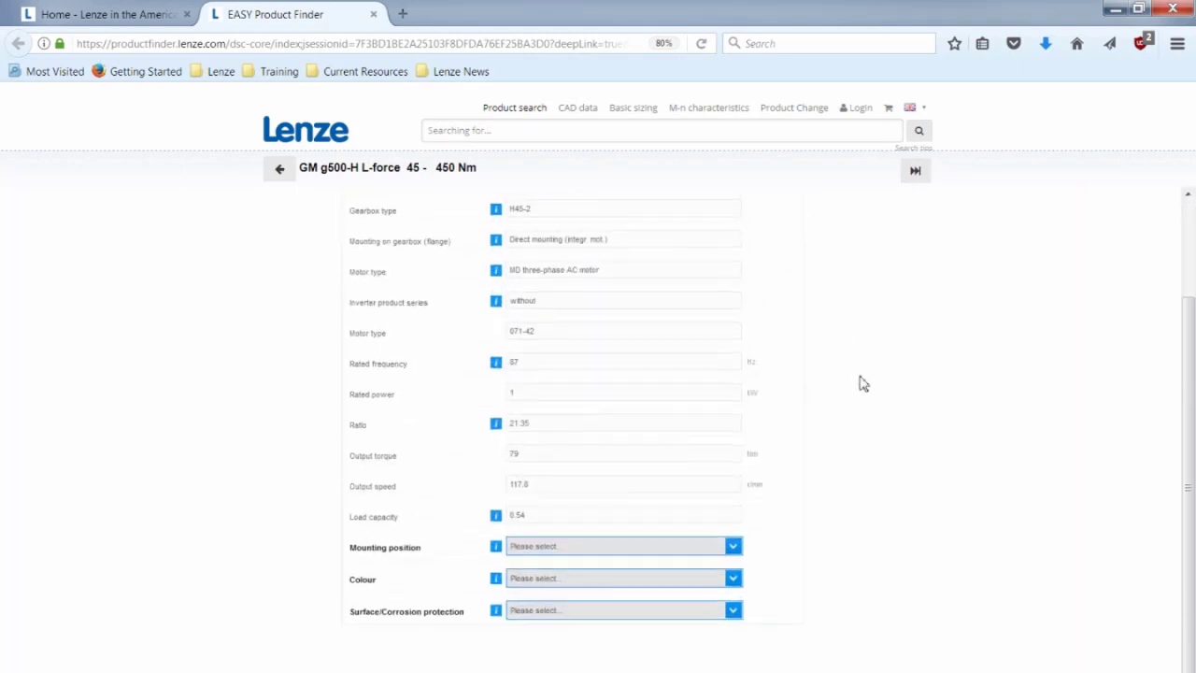
left_click(560, 551)
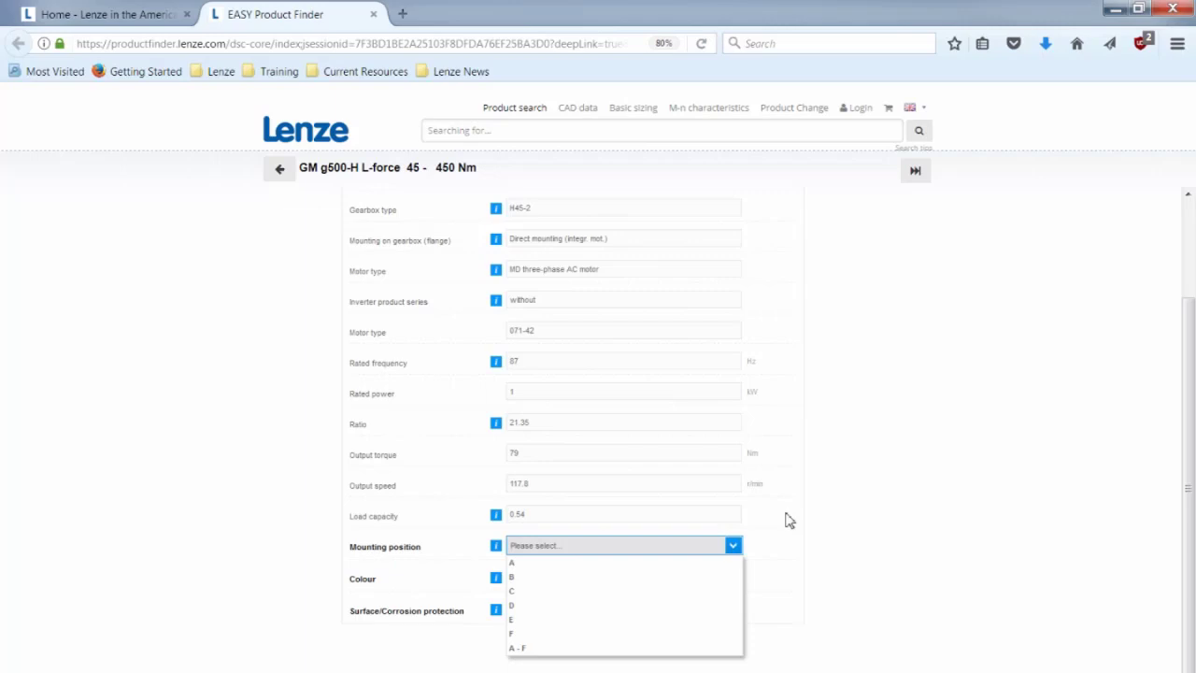
- Check the mounting and design-variant diagrams, then finish the g500-H with CLP 460 lubricant into the cart
left_click(496, 549)
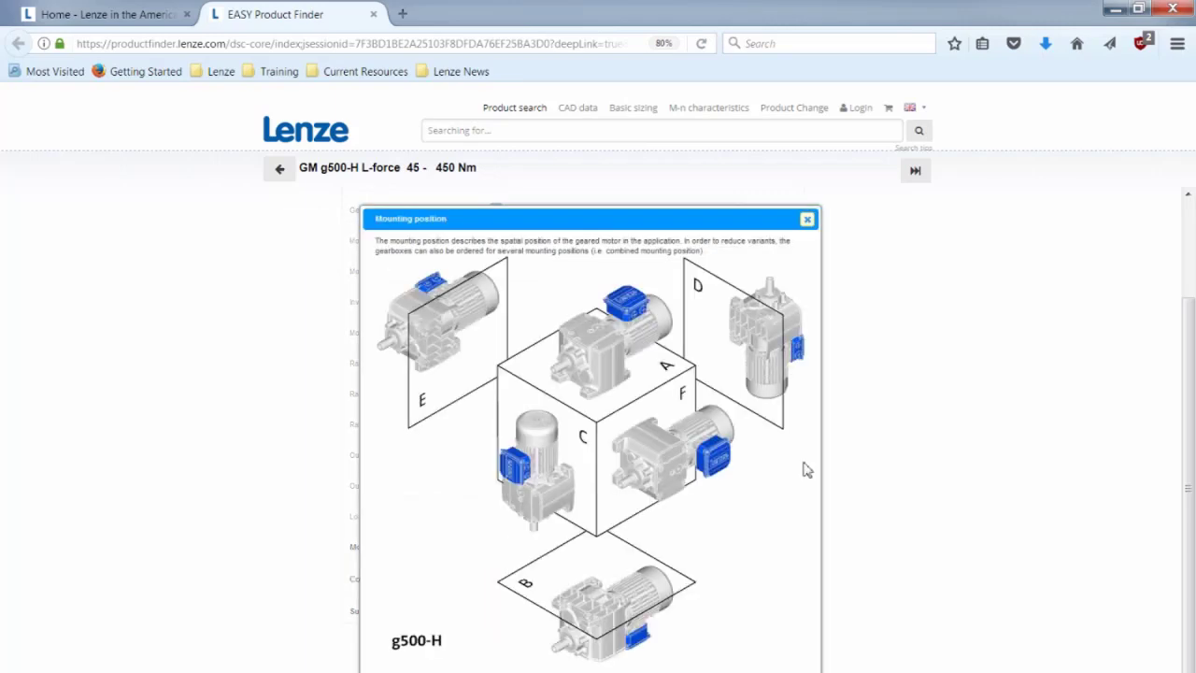
left_click(806, 218)
left_click(503, 417)
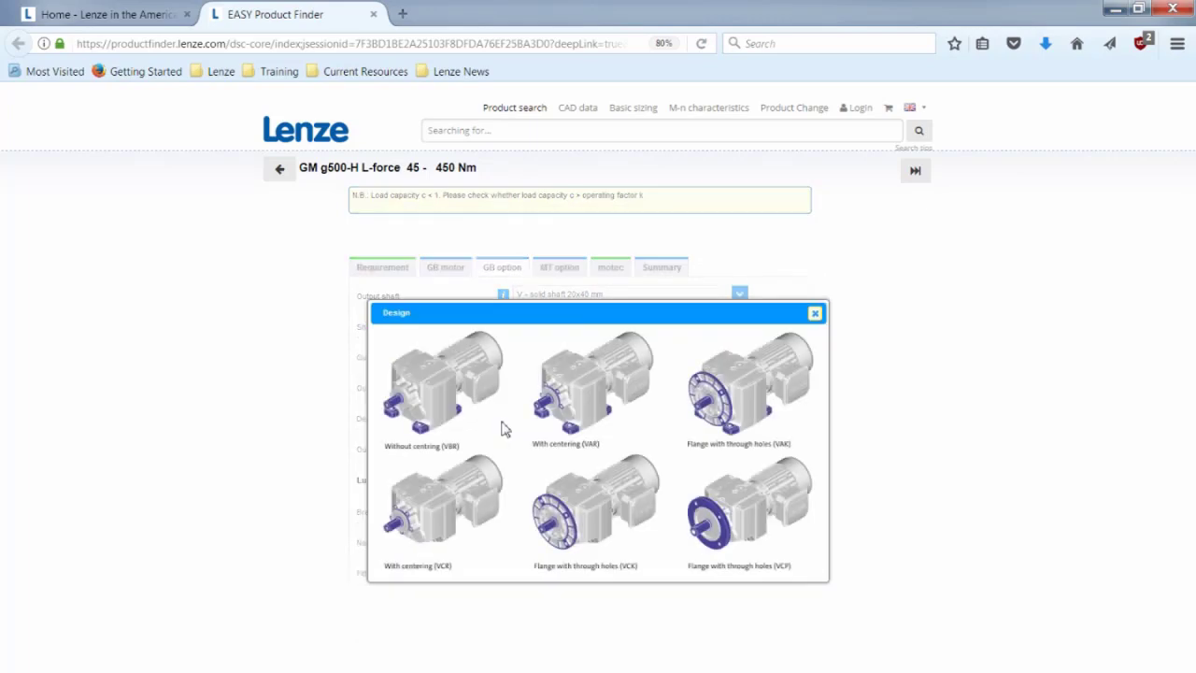
left_click(817, 318)
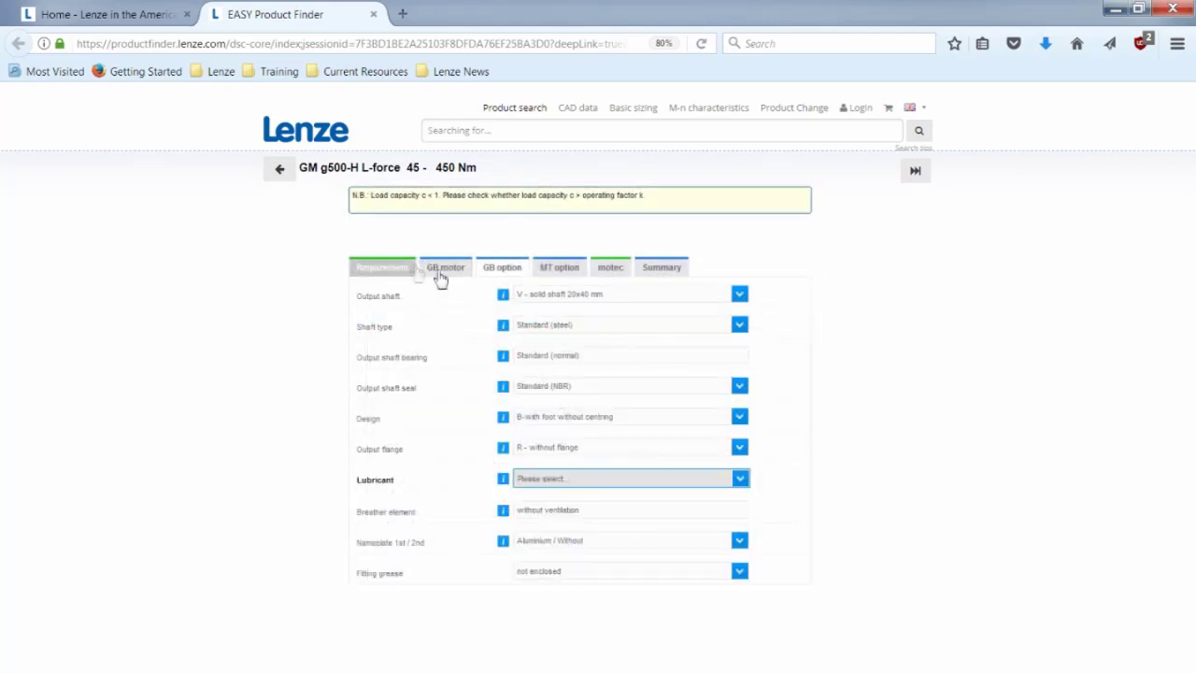
left_click(916, 173)
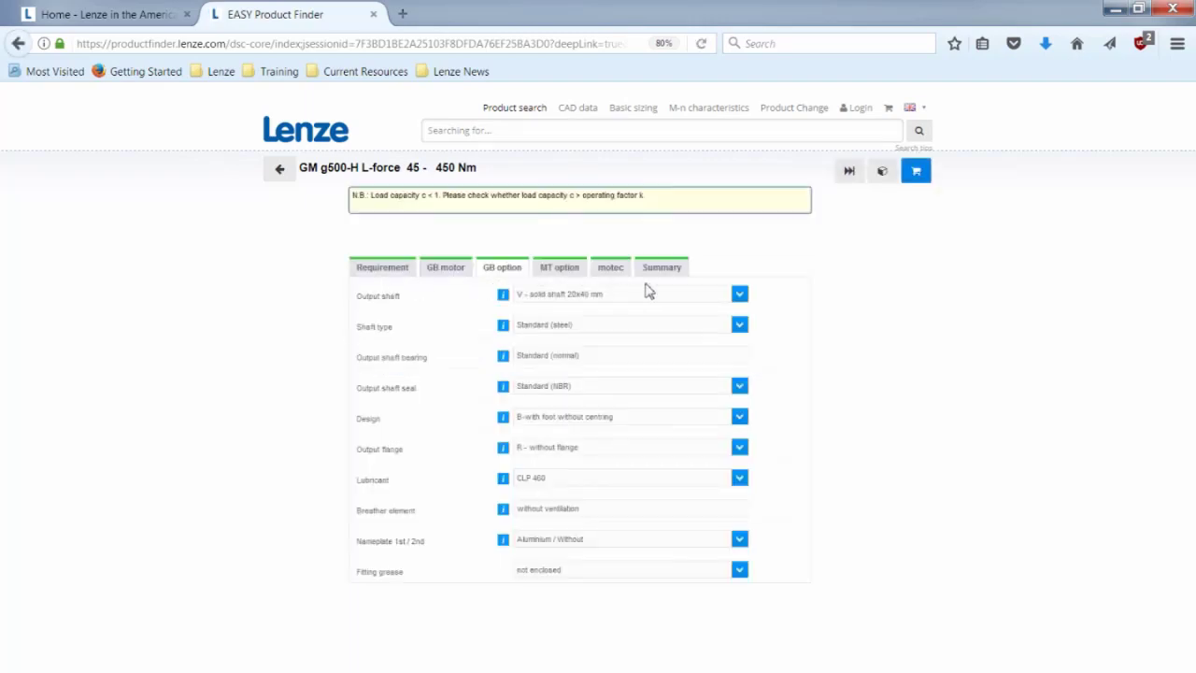
left_click(916, 177)
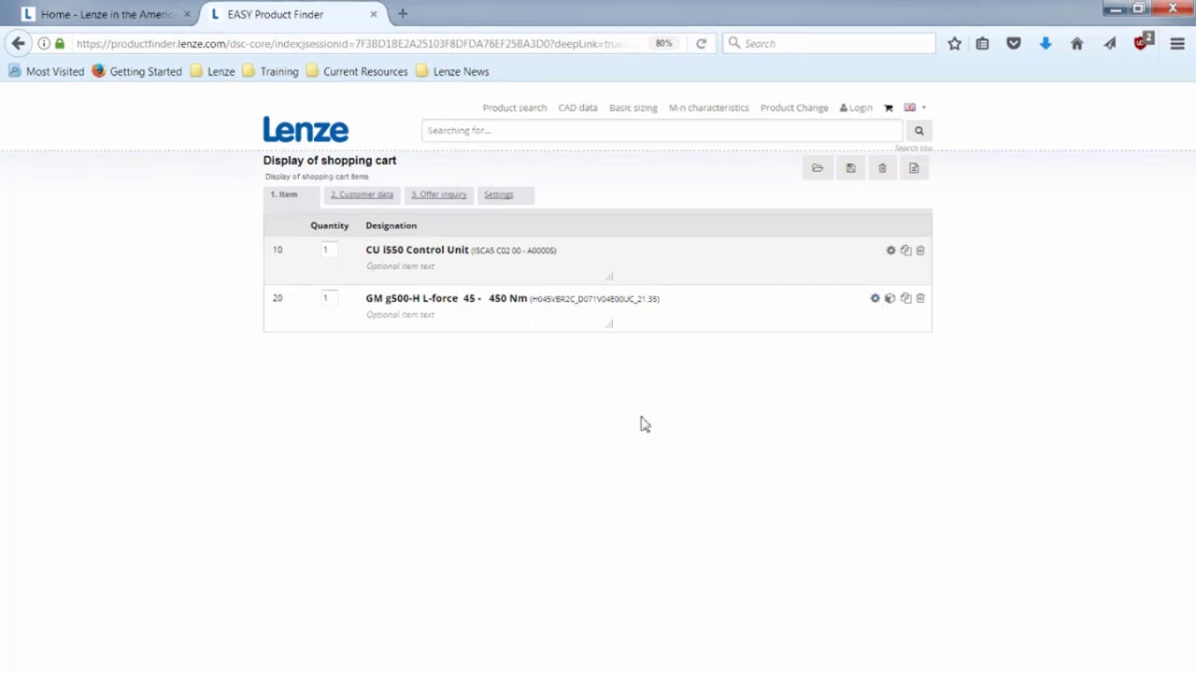
- Move the GM g500-H row above CU i550 and add item notes Conveyor 1 and Conveyor 2
left_click_drag(296, 300, 280, 250)
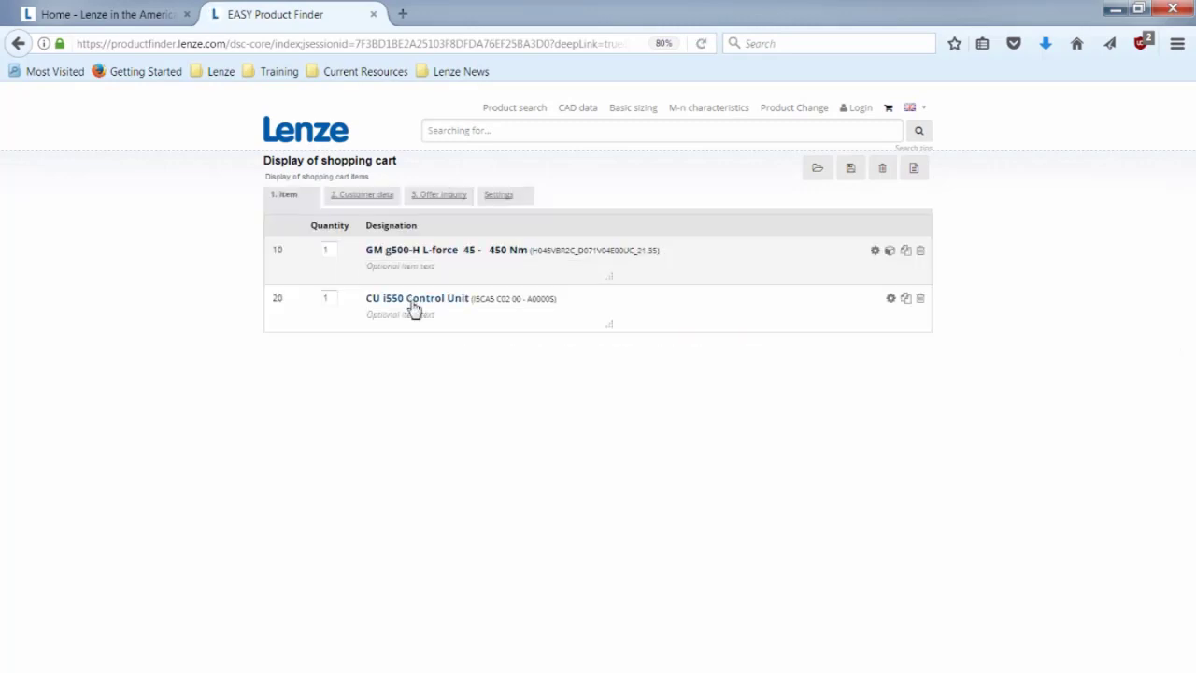
left_click(426, 270)
type("c")
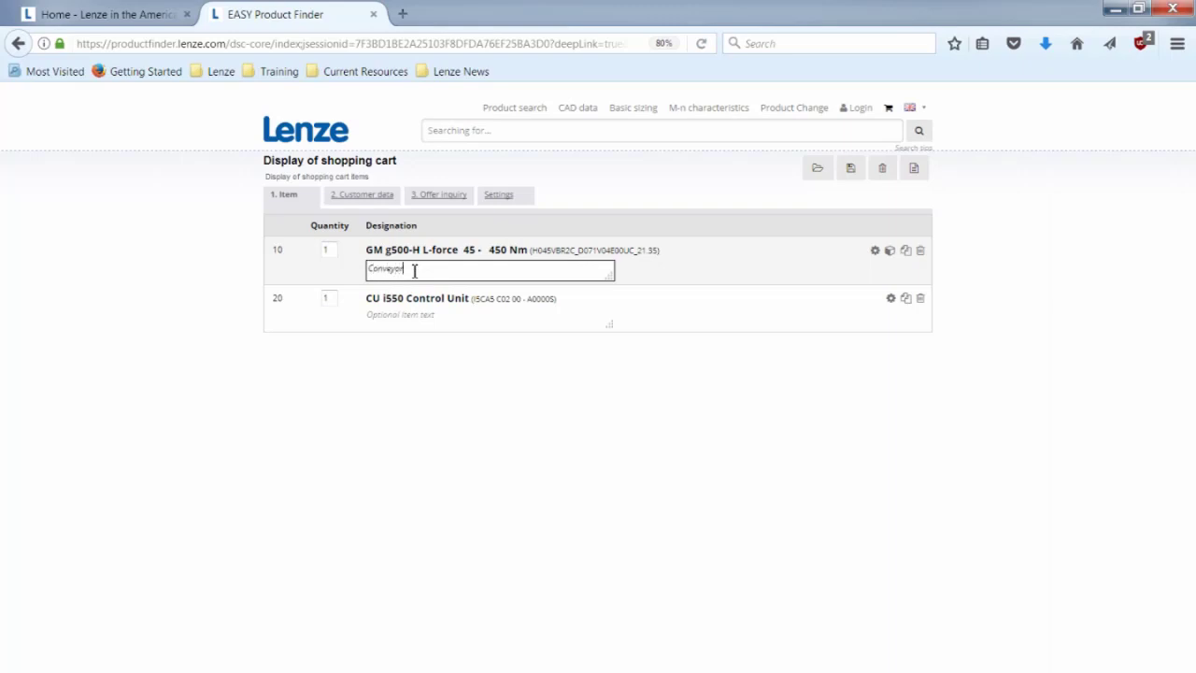
key("Return")
left_click(477, 390)
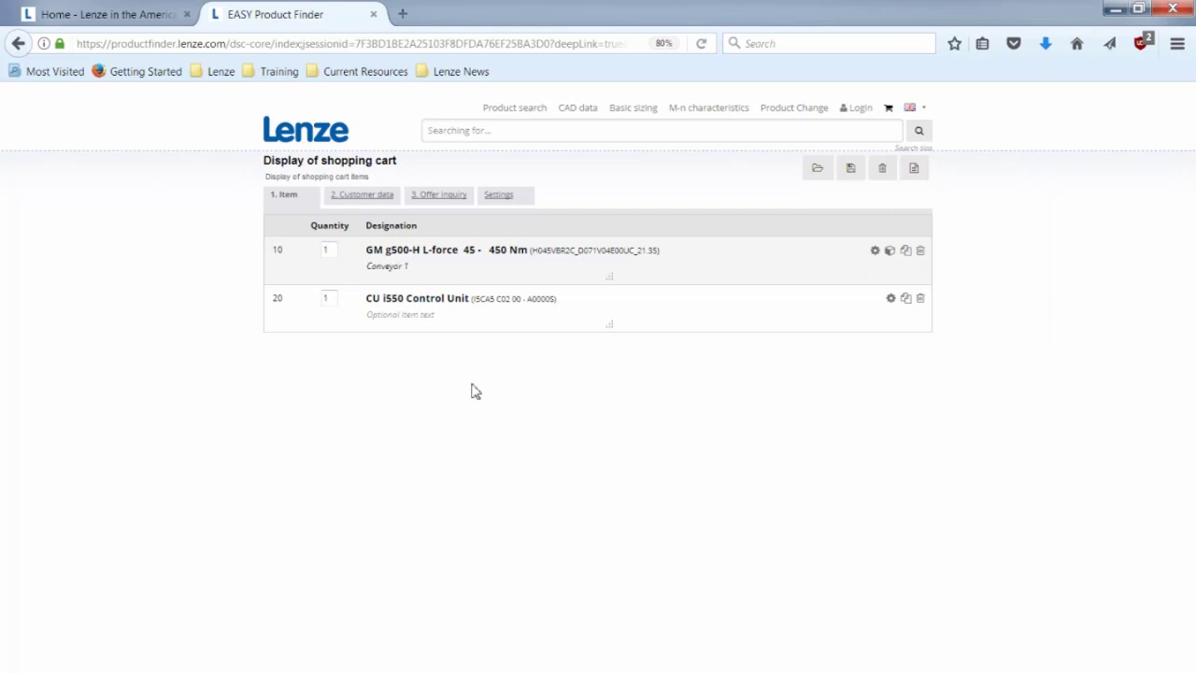
left_click(428, 319)
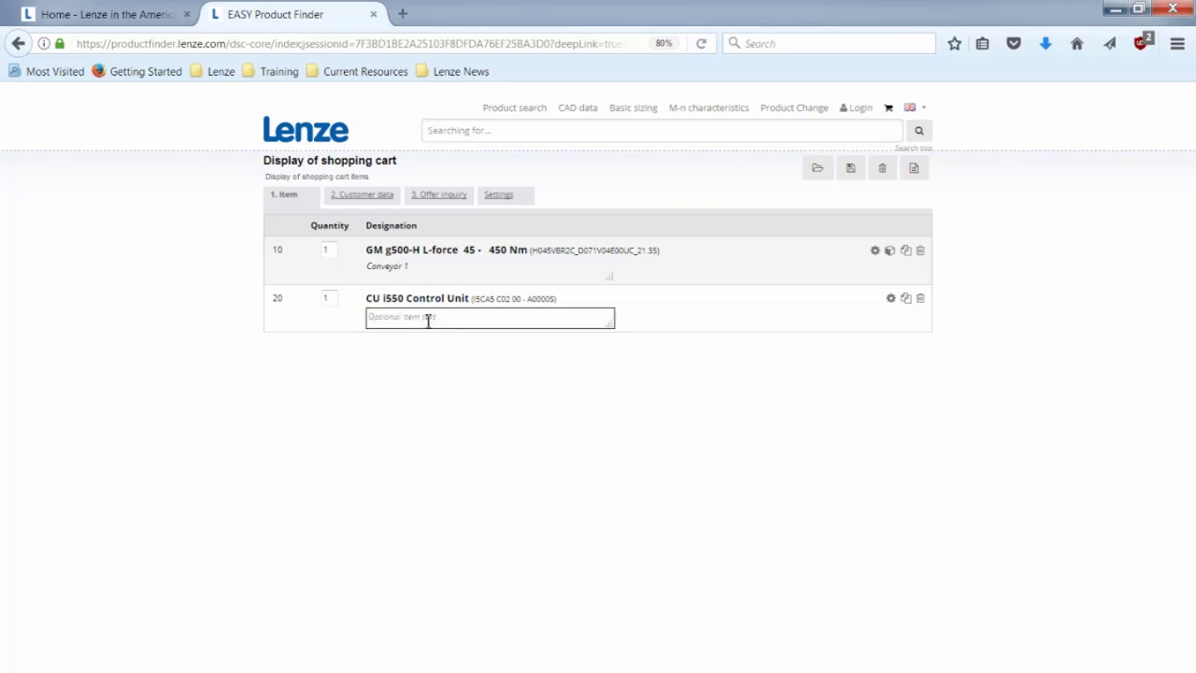
- Fill in the customer data form, including the company name
left_click(384, 198)
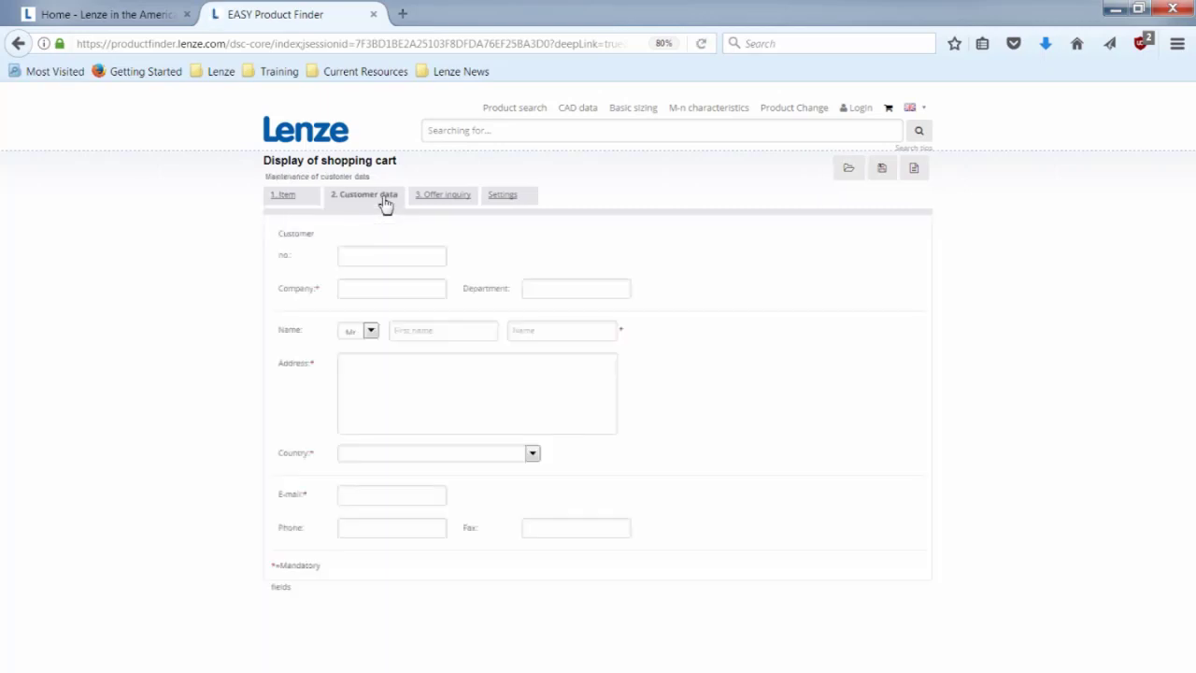
left_click(384, 257)
left_click(394, 291)
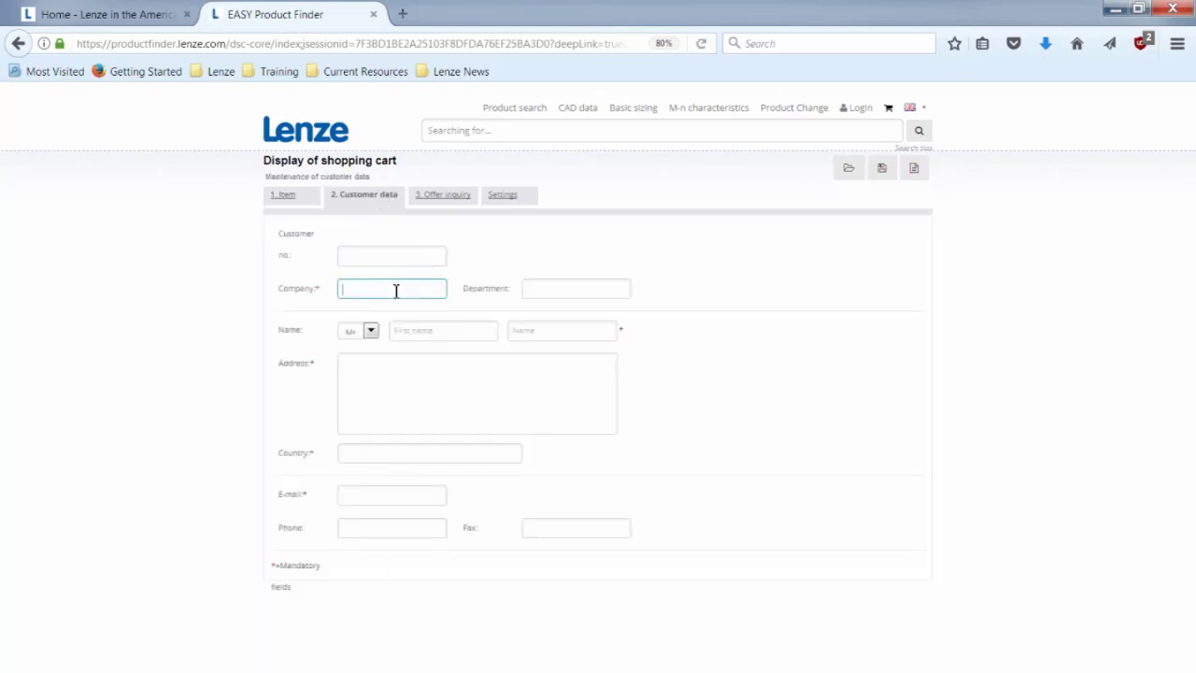
- Add an offer-inquiry note asking to CC a colleague, and generate the cart as a Word document
left_click(441, 198)
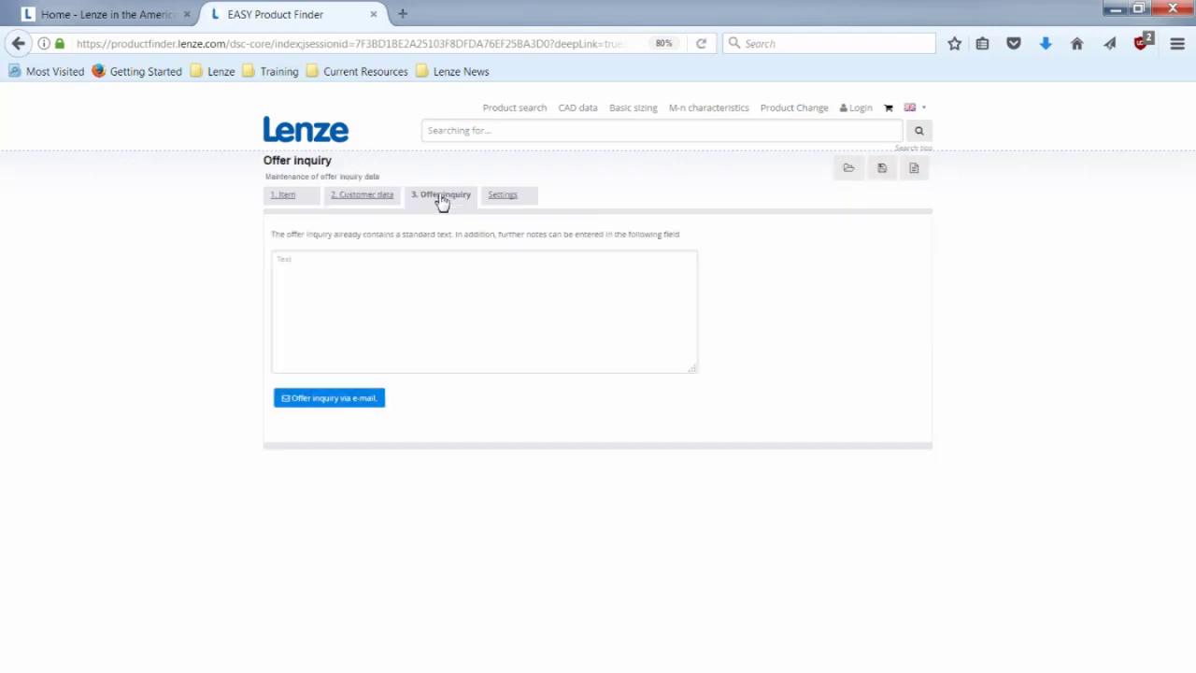
left_click(447, 293)
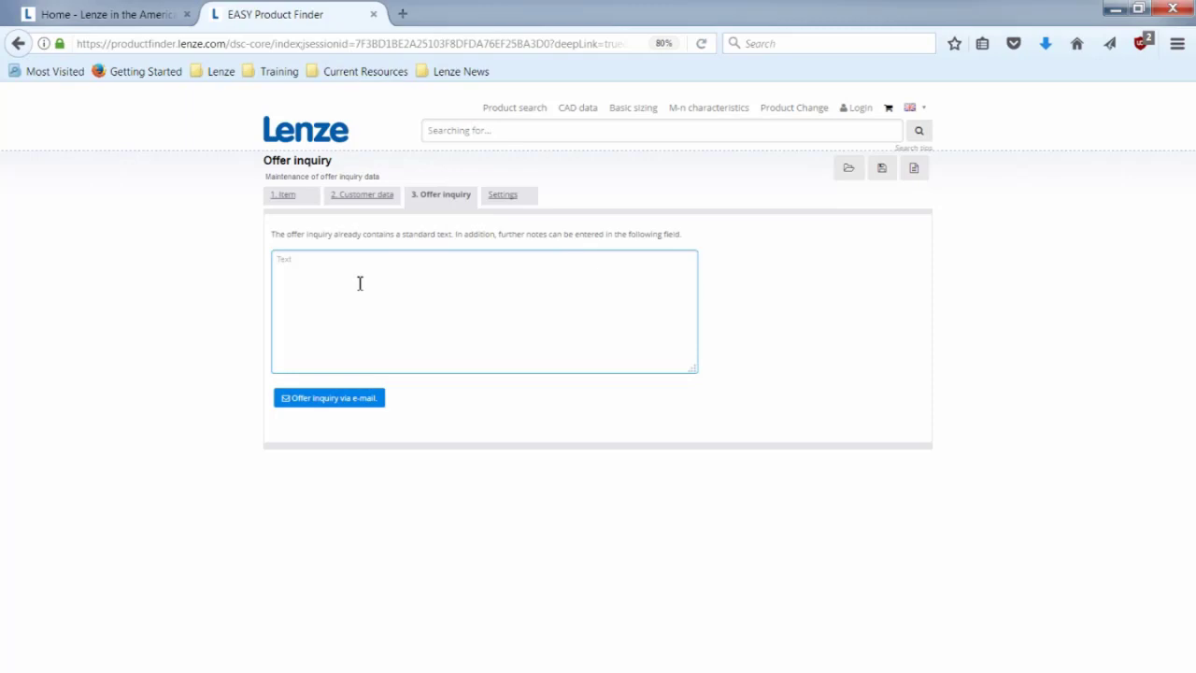
type("Please also CC Mr. Sander")
left_click(502, 204)
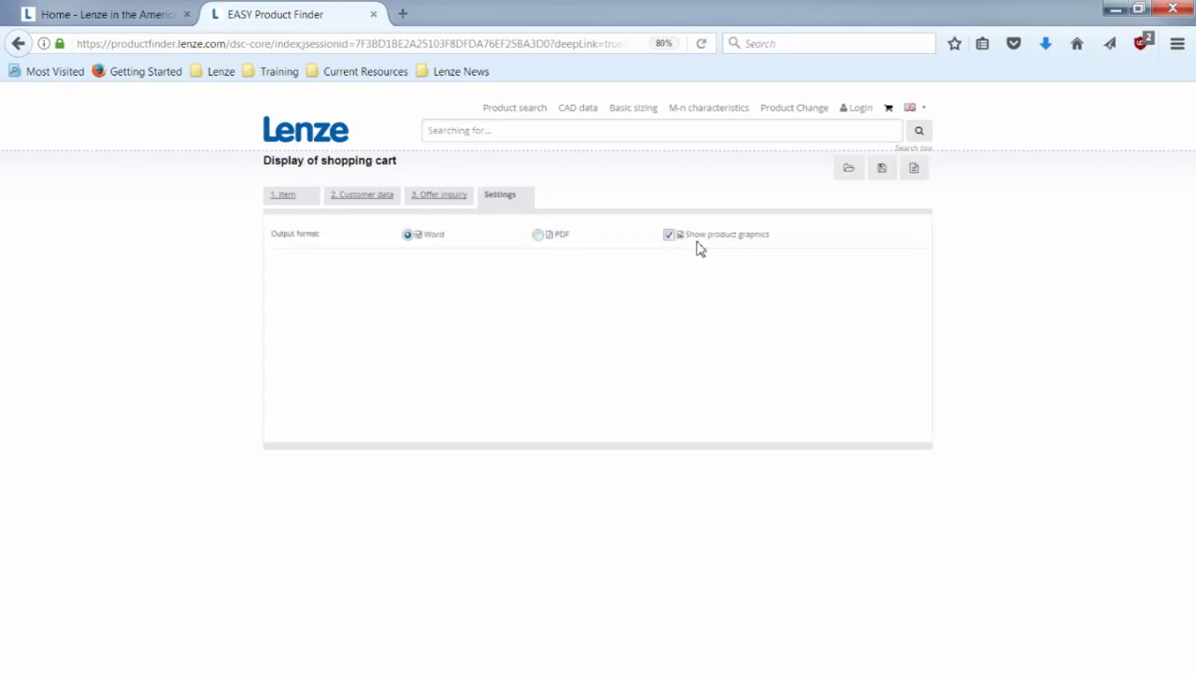
left_click(920, 174)
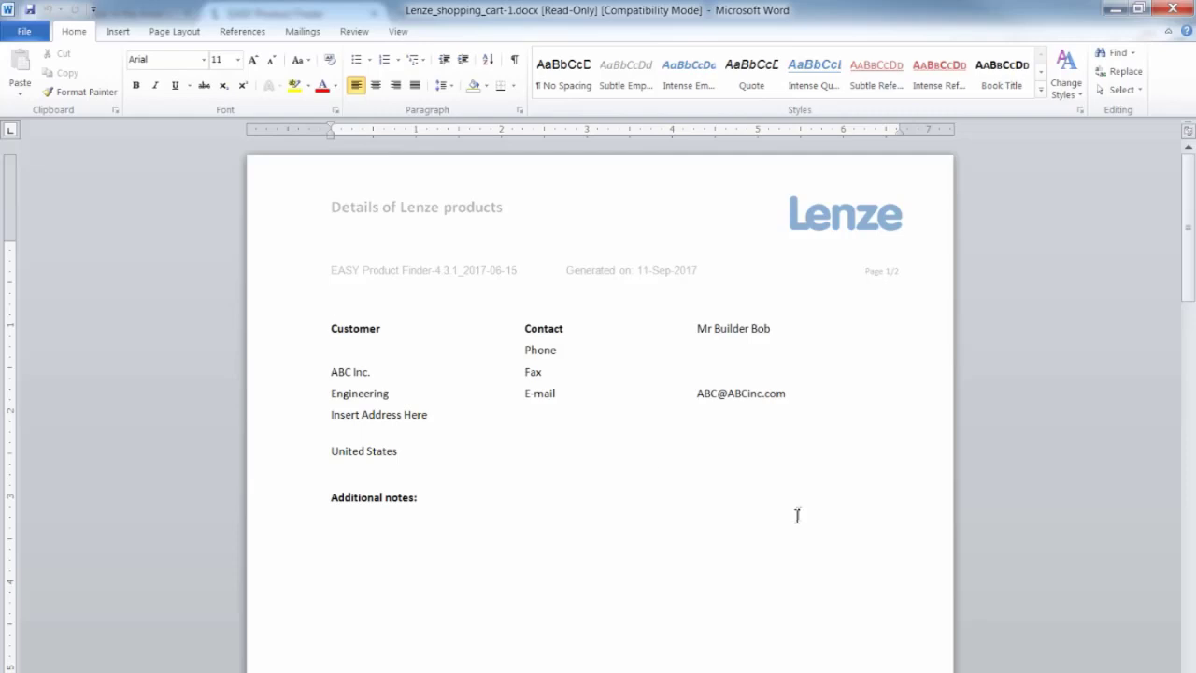
- Scroll the Word document down to the Conveyor 1 section and select the geared motor picture
left_click(798, 512)
mouse_move(748, 383)
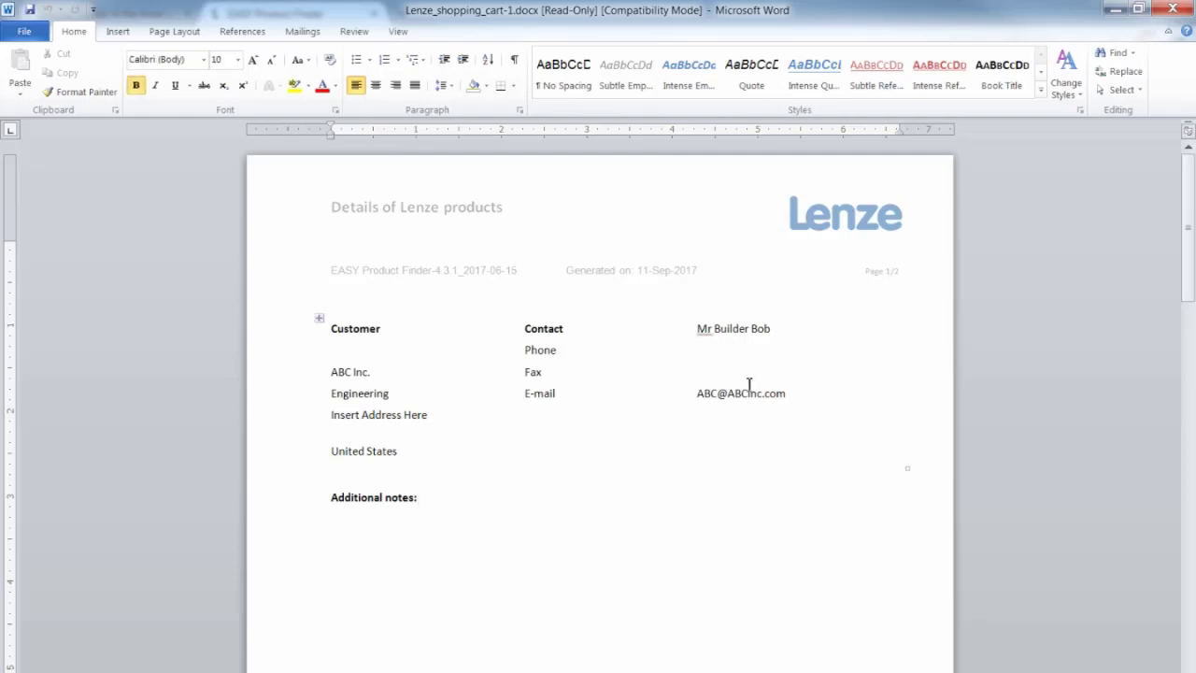
scroll(748, 384, "down", 3)
scroll(748, 383, "down", 3)
scroll(749, 384, "down", 3)
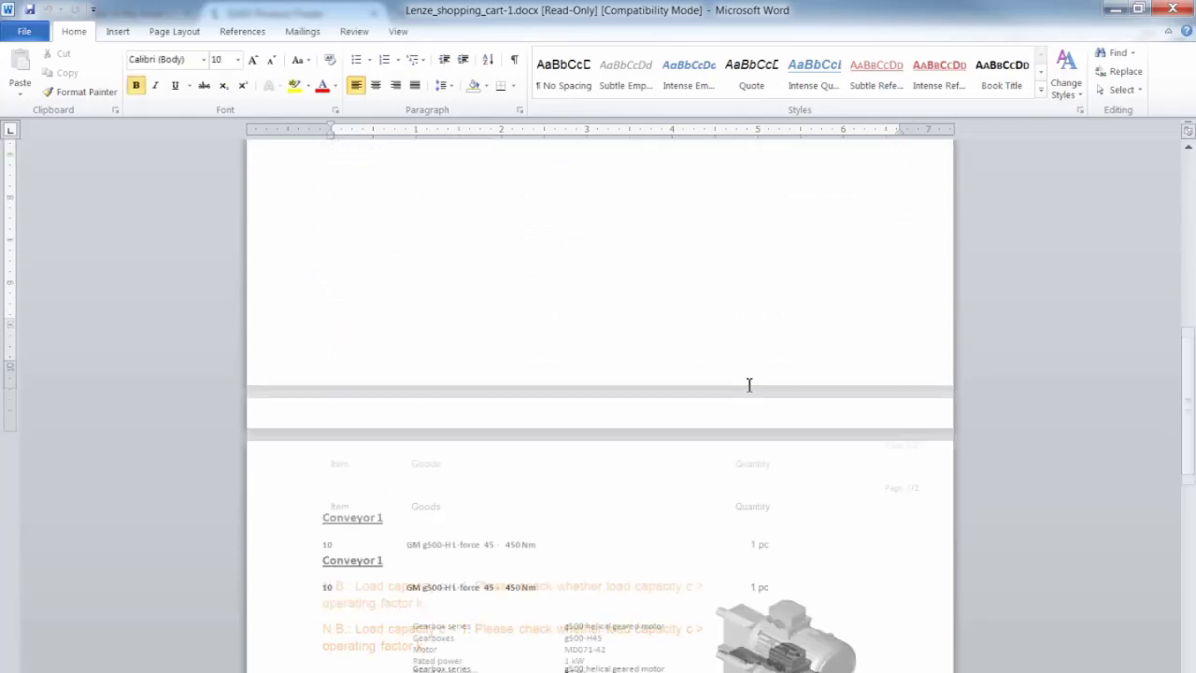
scroll(748, 384, "down", 5)
scroll(748, 384, "down", 2)
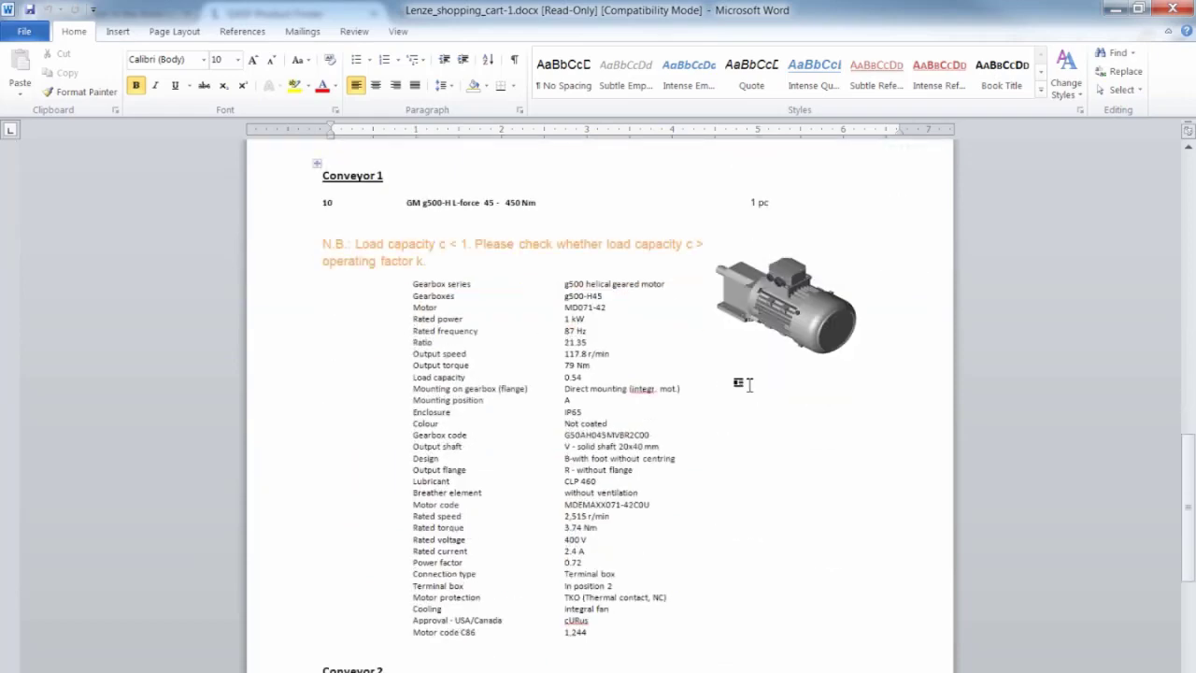
left_click(815, 350)
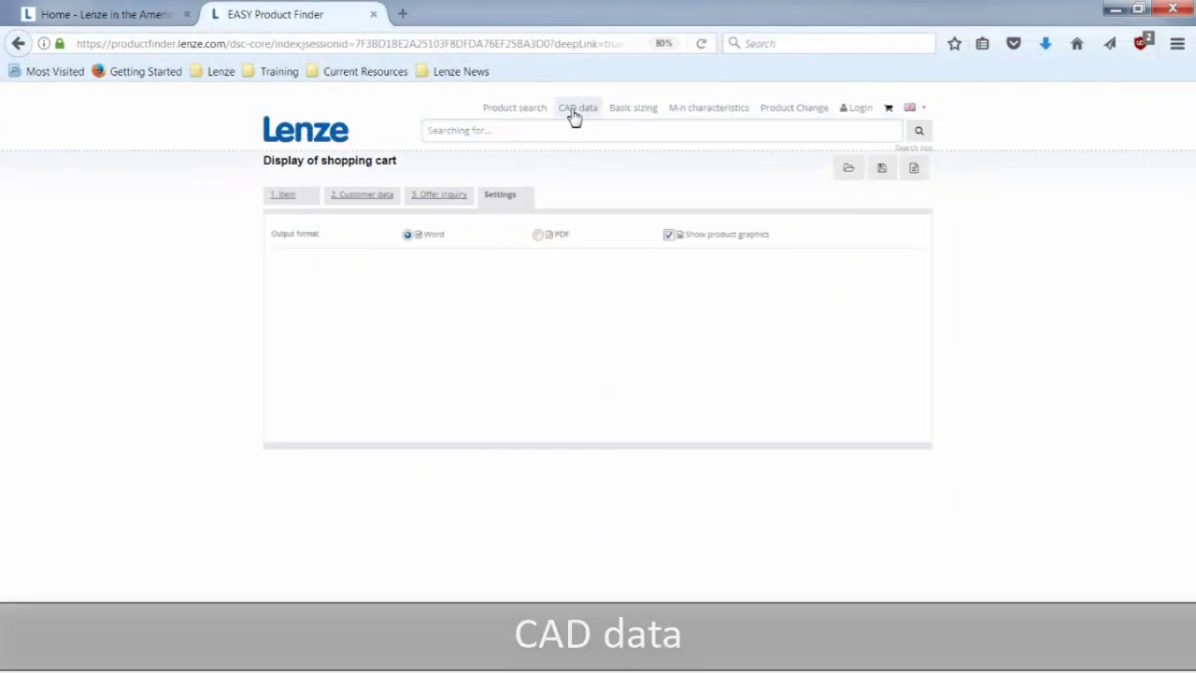
- Go to CAD data > Inverters > Inverter Drives 8400 > Inverter
left_click(573, 111)
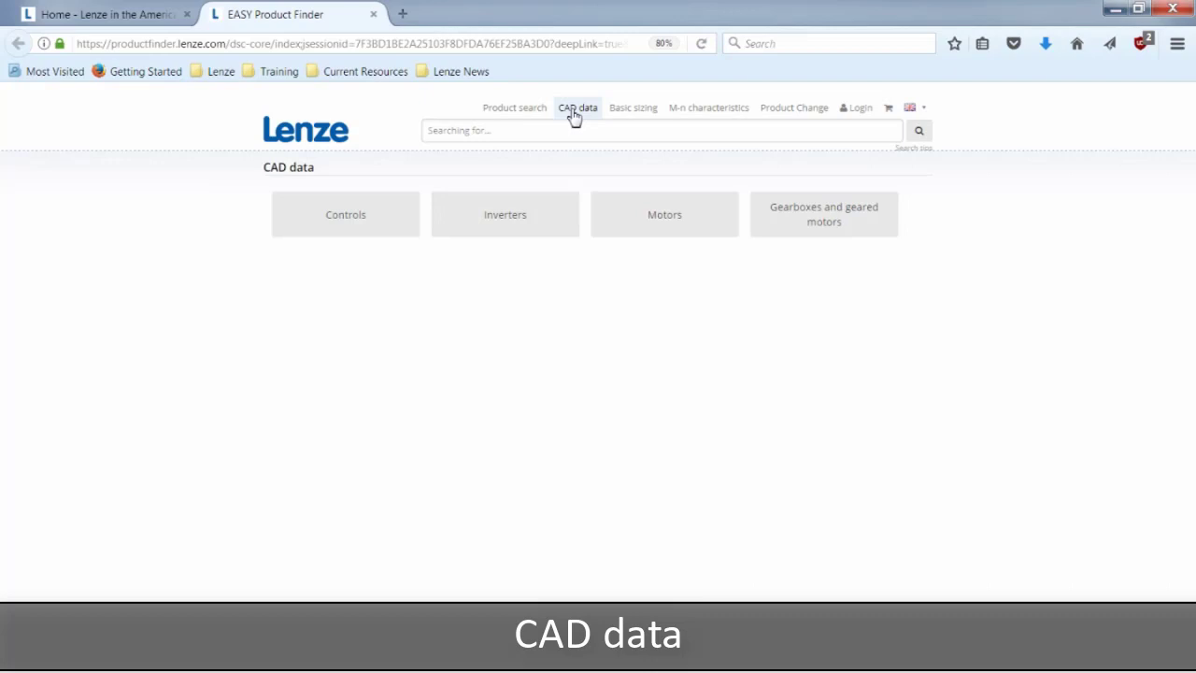
left_click(504, 232)
left_click(530, 310)
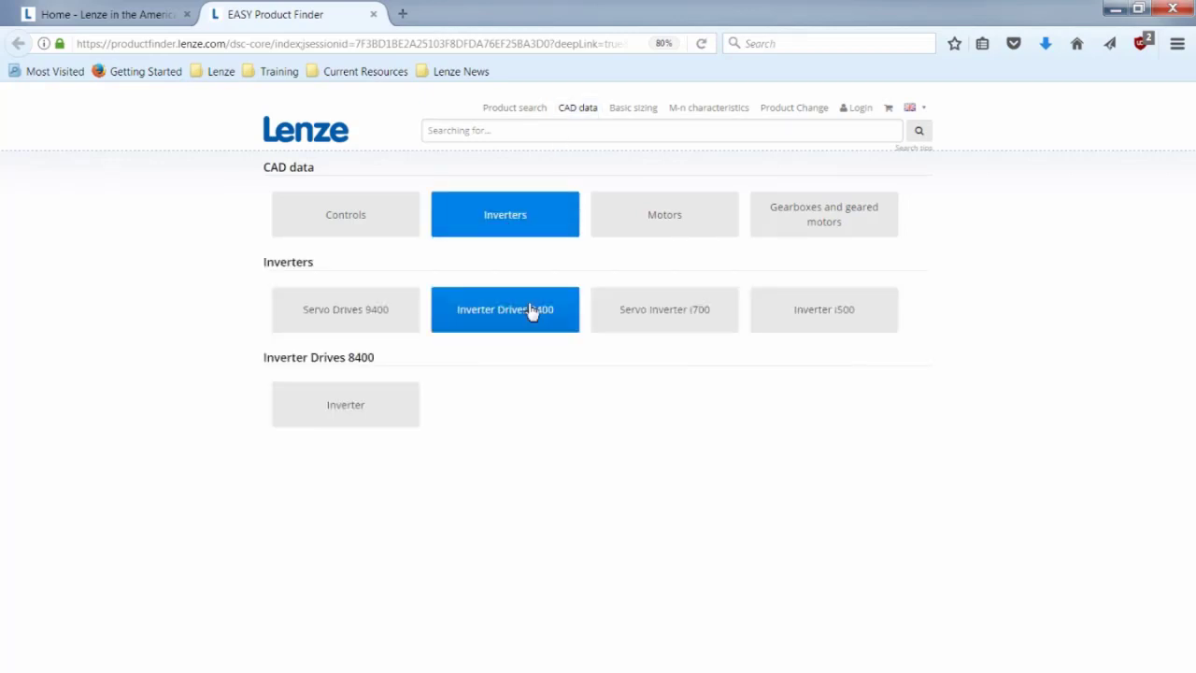
left_click(352, 411)
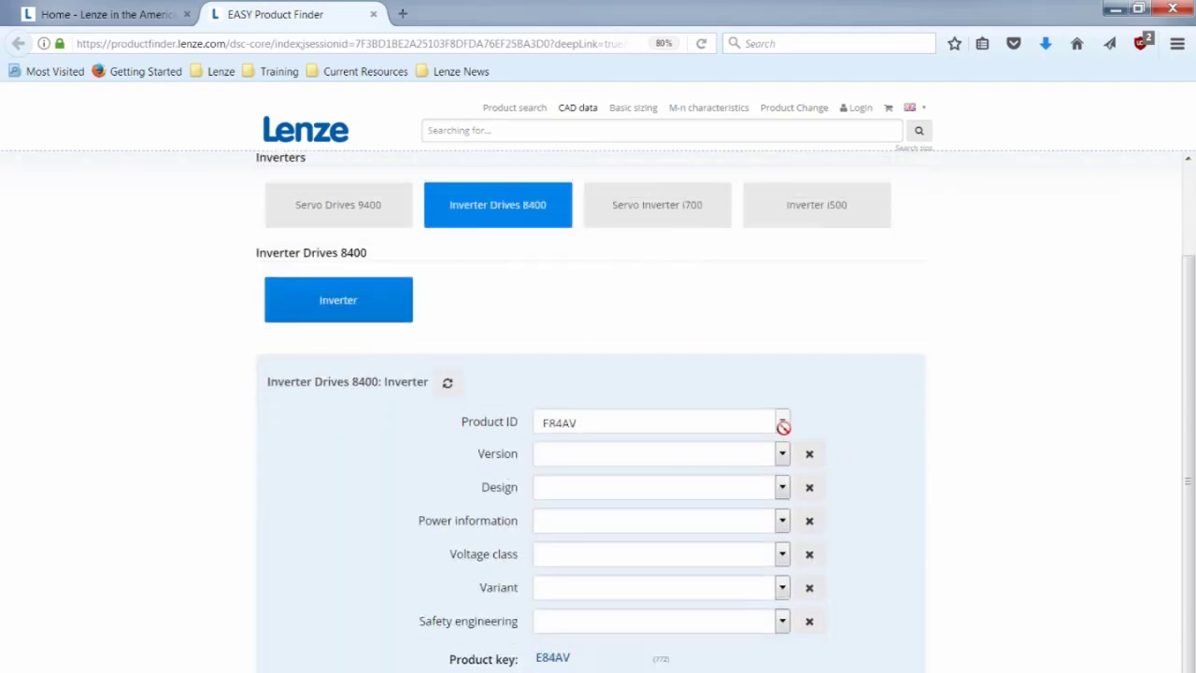
- Choose TopLine C, built-in design, 1.1 kW, 230 V single-phase, and add safety engineering
left_click(778, 454)
left_click(615, 561)
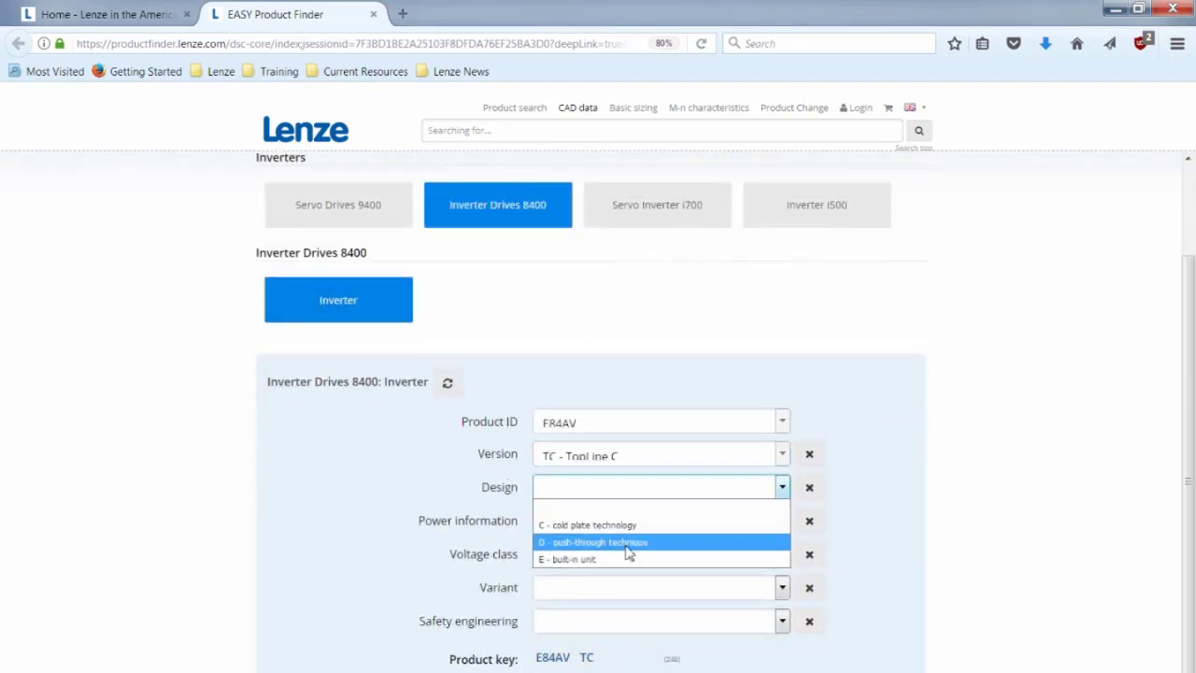
left_click(566, 558)
left_click(588, 289)
left_click(572, 594)
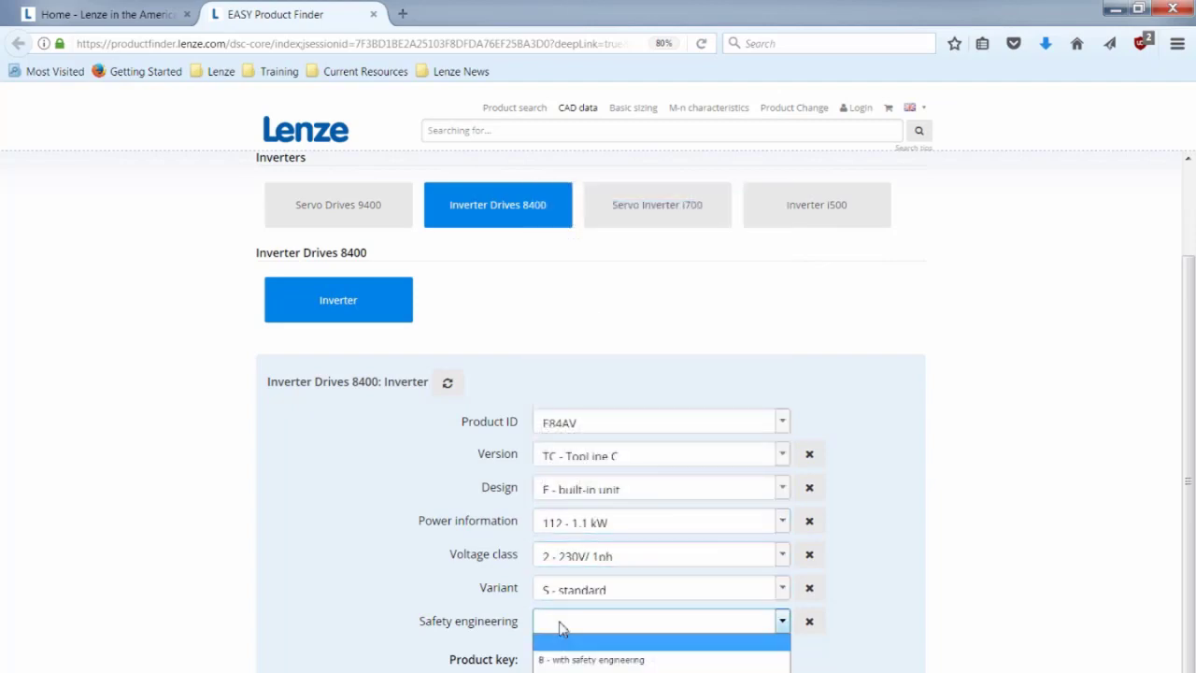
left_click(549, 650)
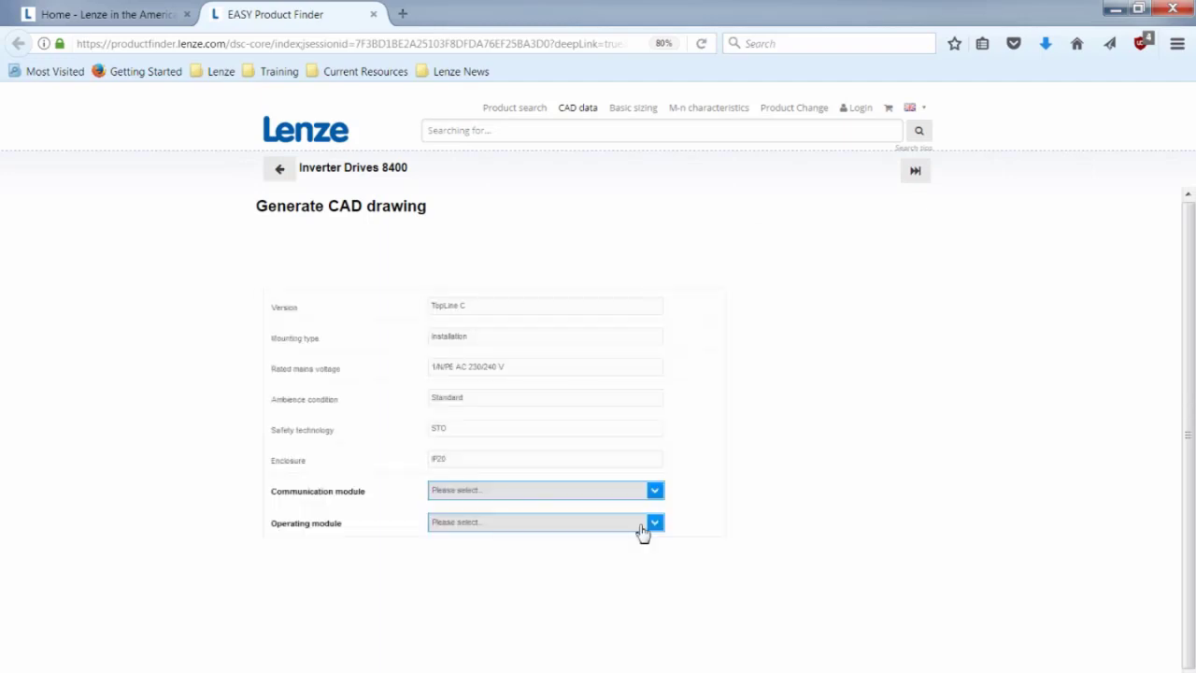
- Set both the communication module and operating module to 'without'
left_click(628, 496)
left_click(561, 513)
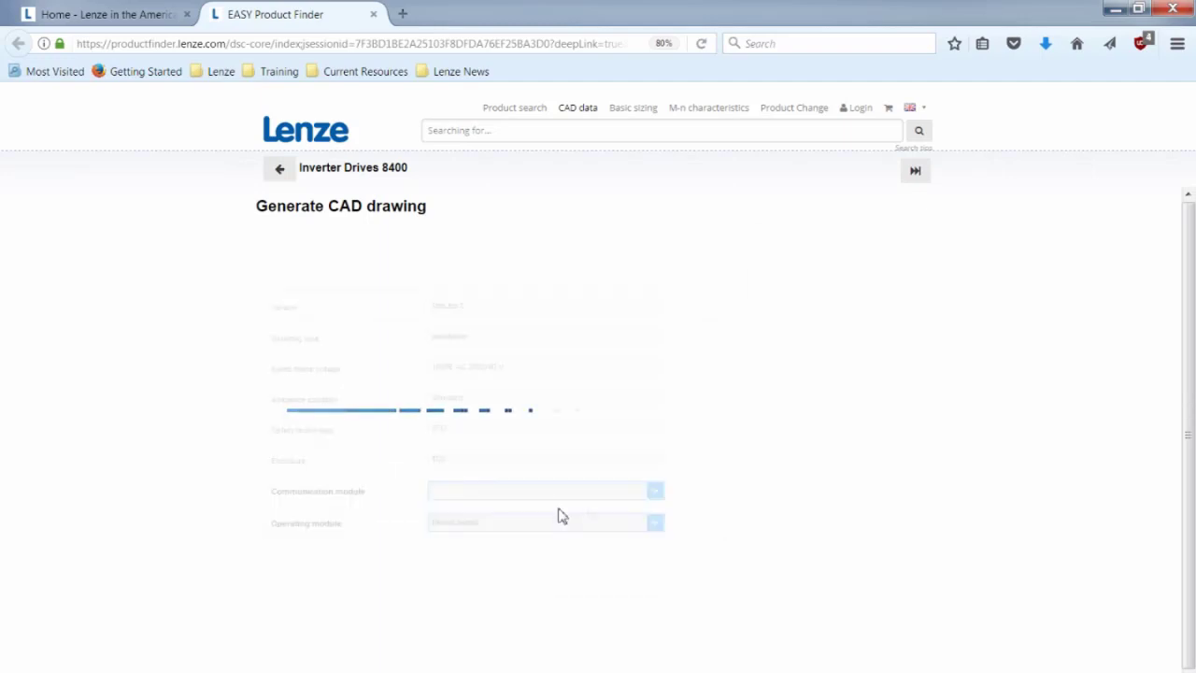
left_click(653, 522)
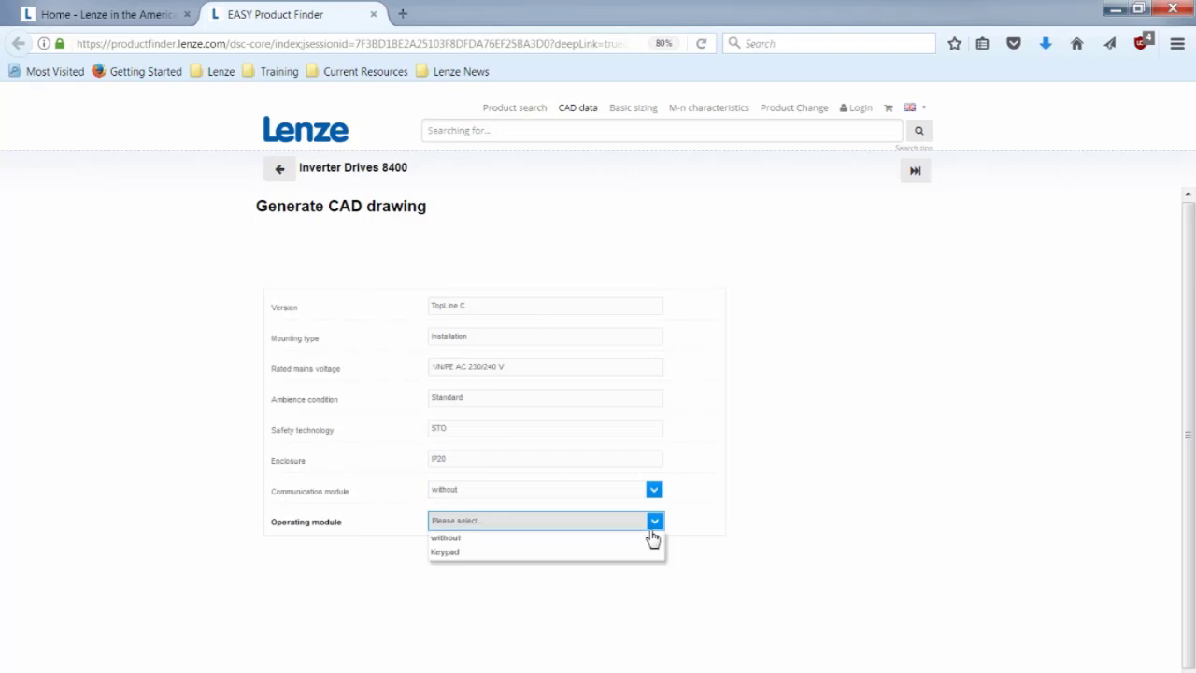
left_click(575, 542)
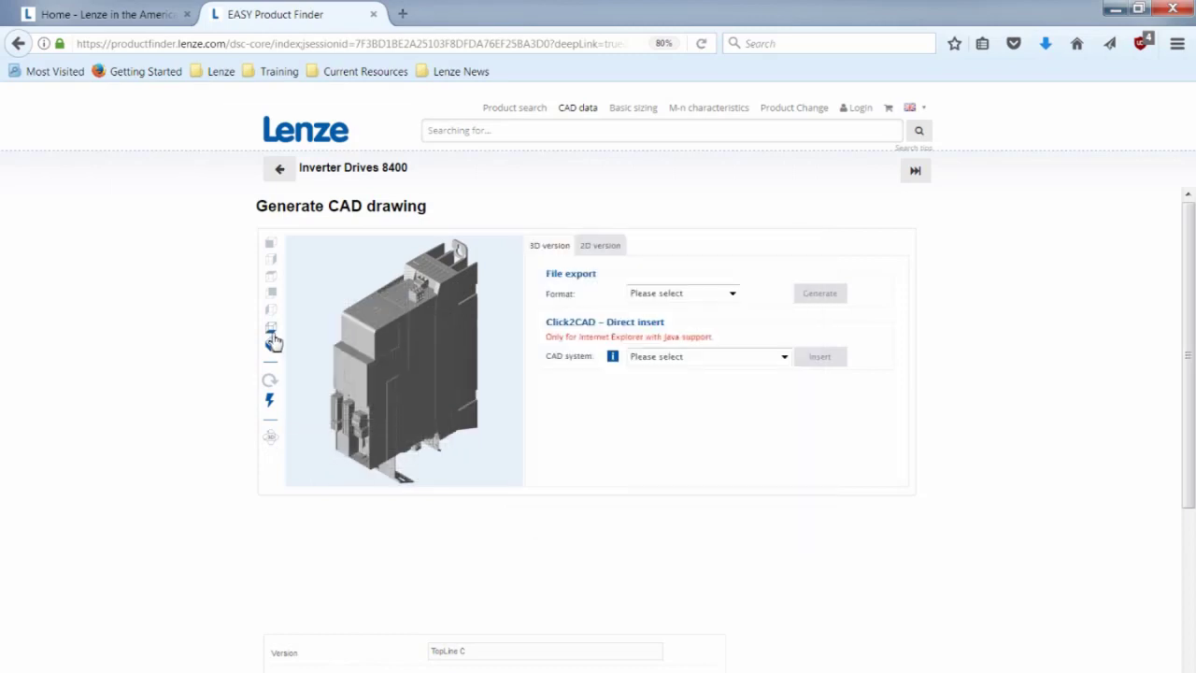
- View the model from front and side, choose STEP export format, and show the 2D drawing
left_click(272, 342)
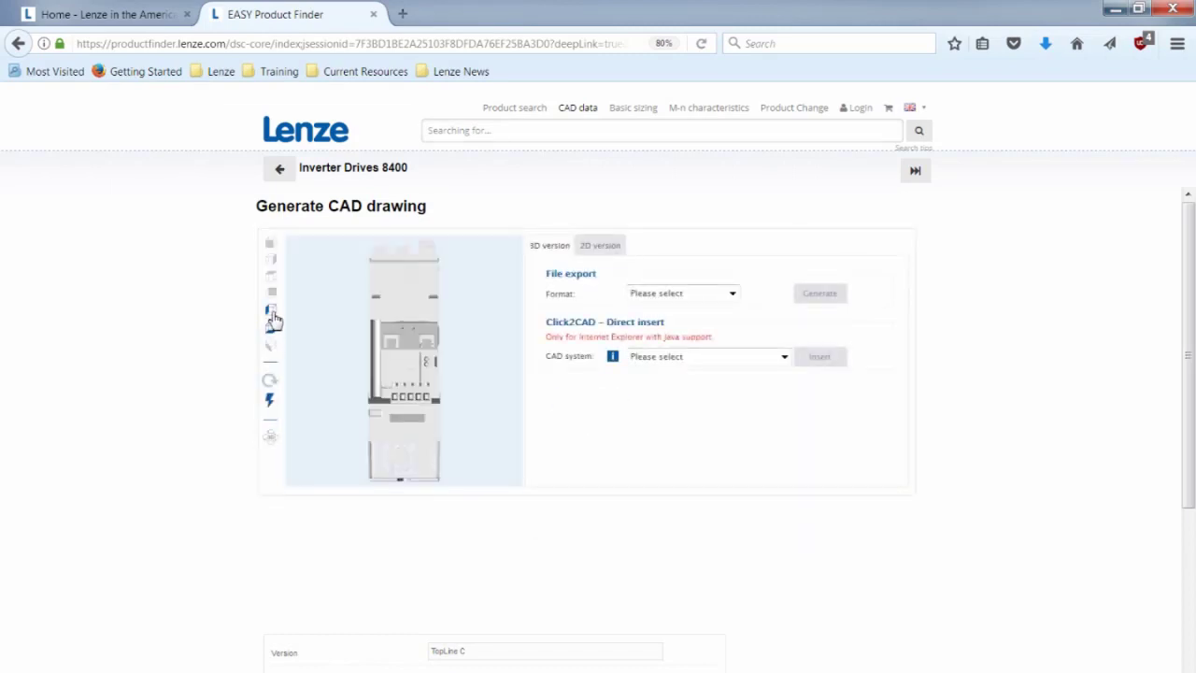
left_click(272, 316)
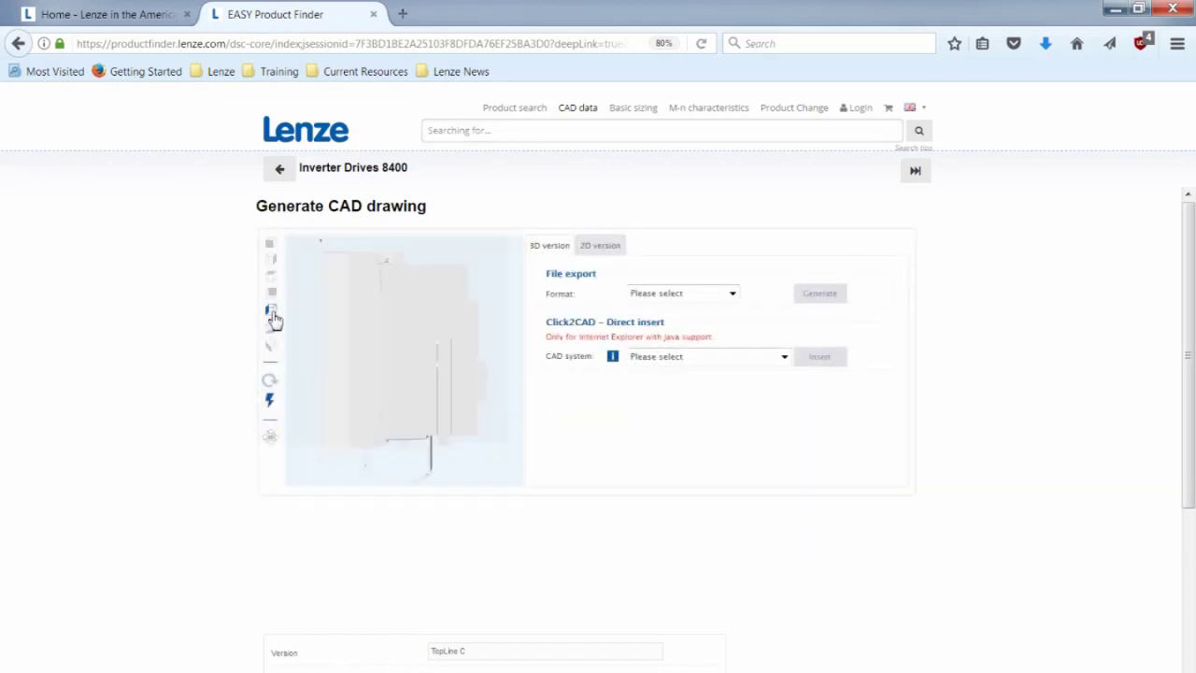
left_click(730, 293)
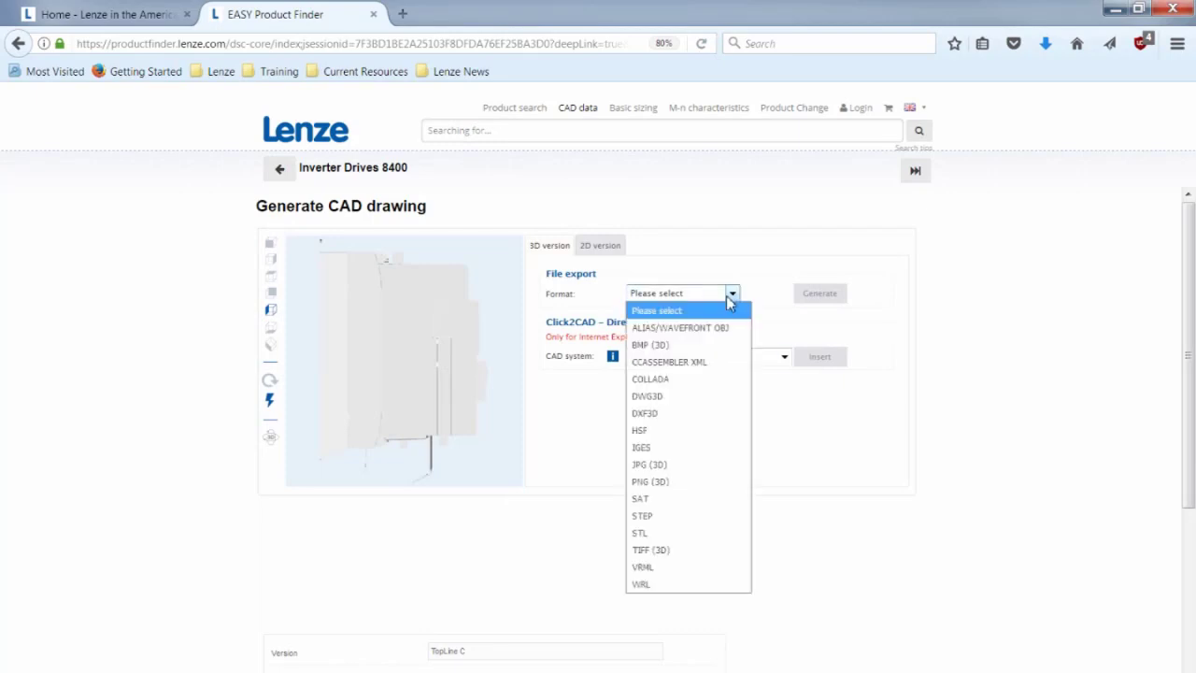
left_click(715, 523)
left_click(822, 297)
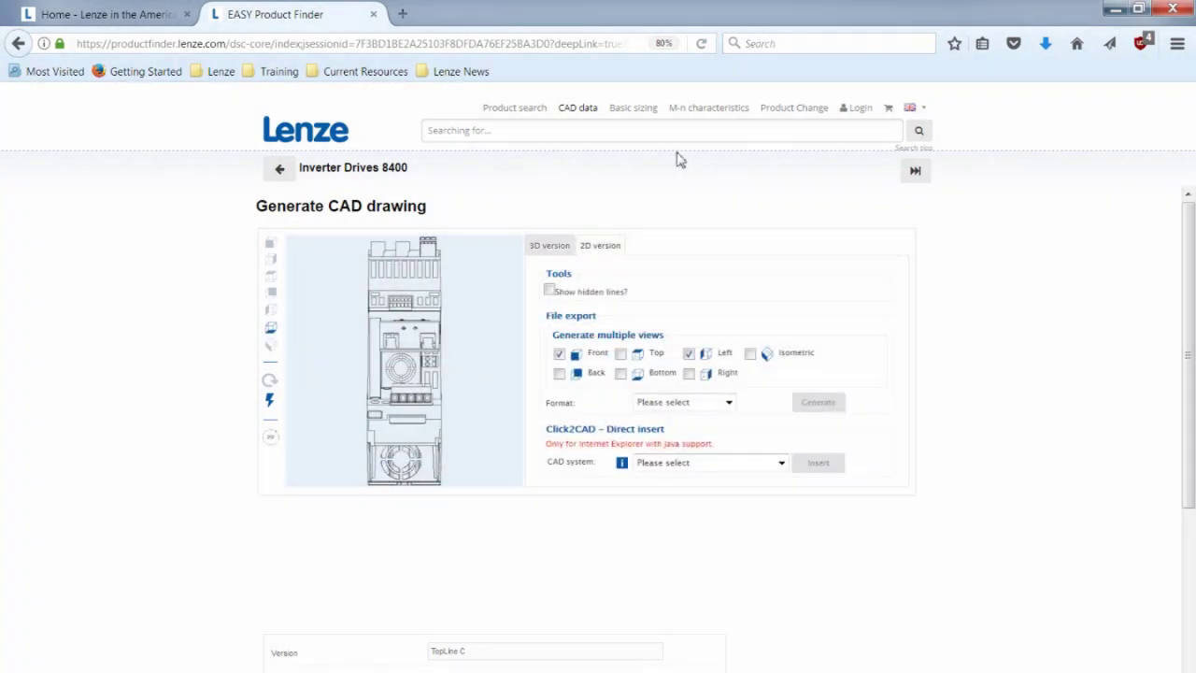
- Size a decentralised-inverter conveyor drive with rolling friction and a right-angle gearbox, and search for matches
left_click(623, 110)
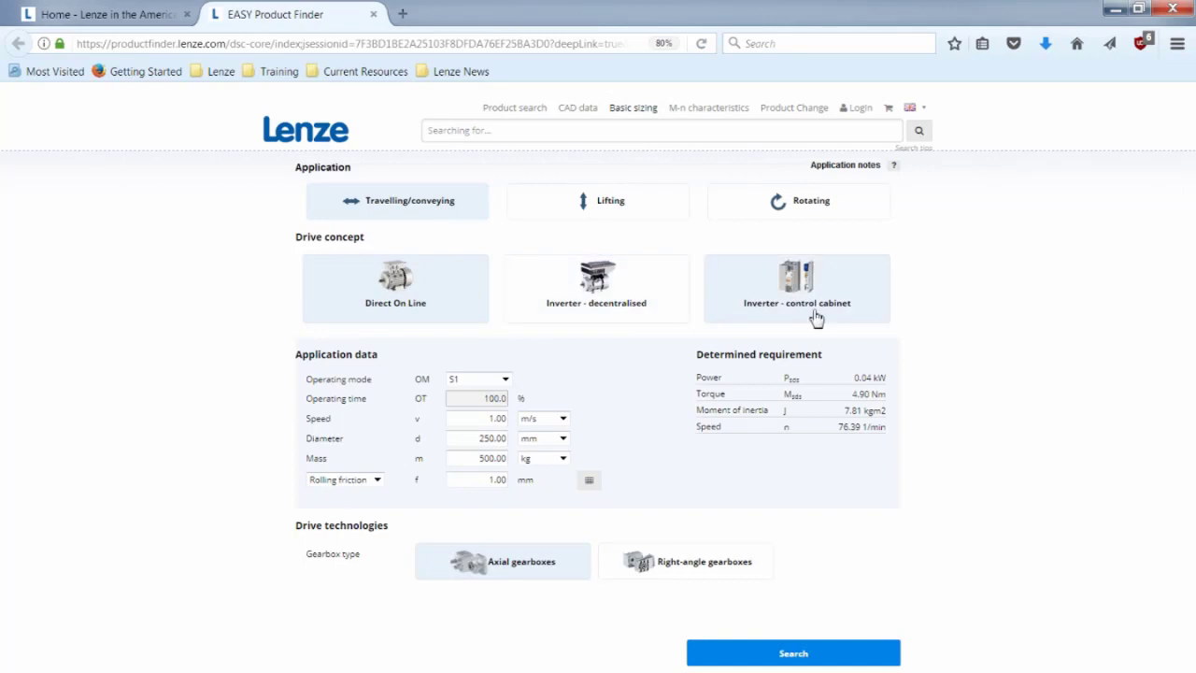
left_click(631, 319)
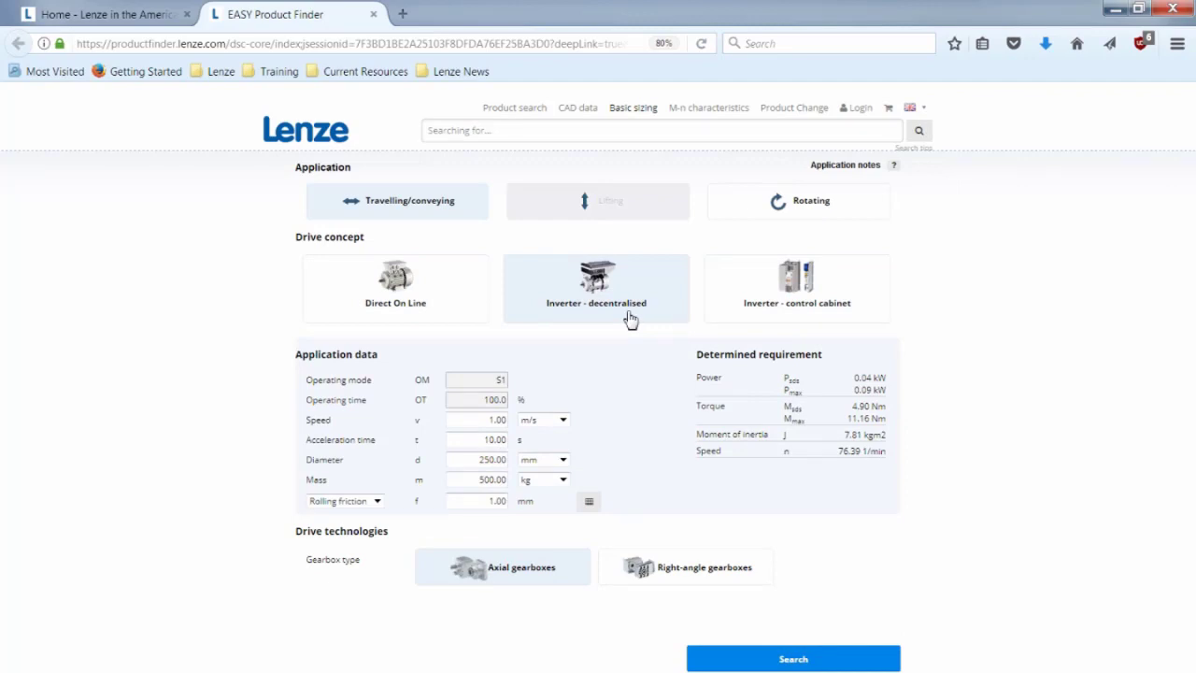
left_click(374, 500)
left_click(366, 519)
left_click(721, 577)
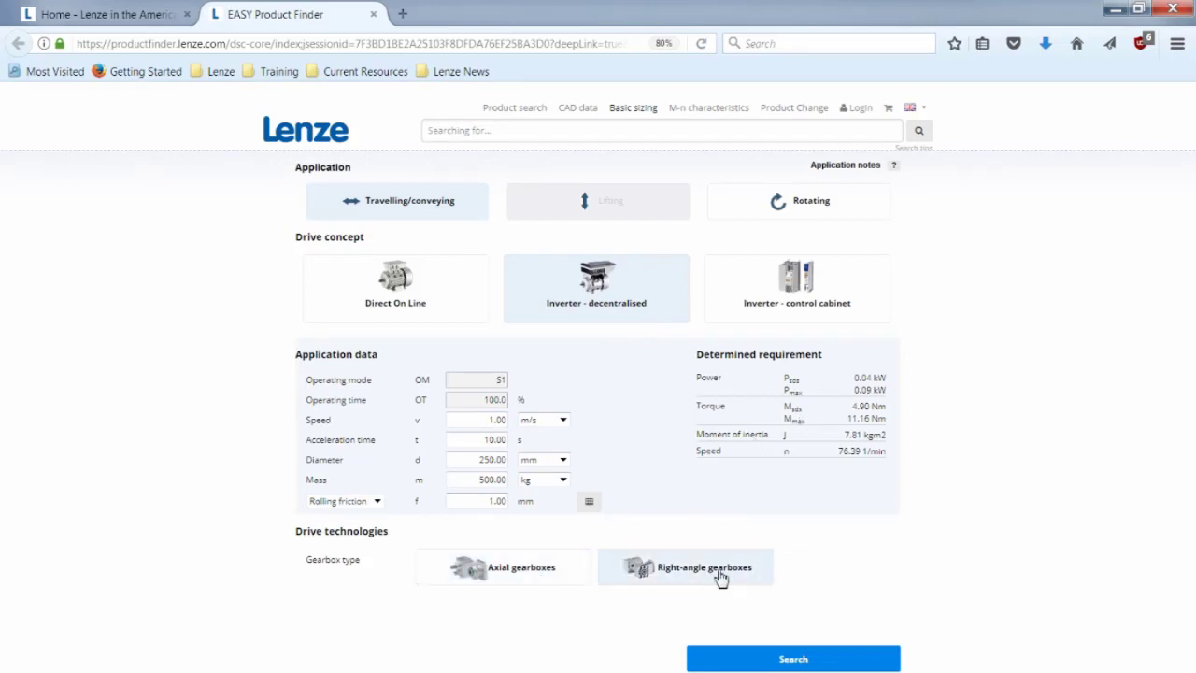
left_click(794, 659)
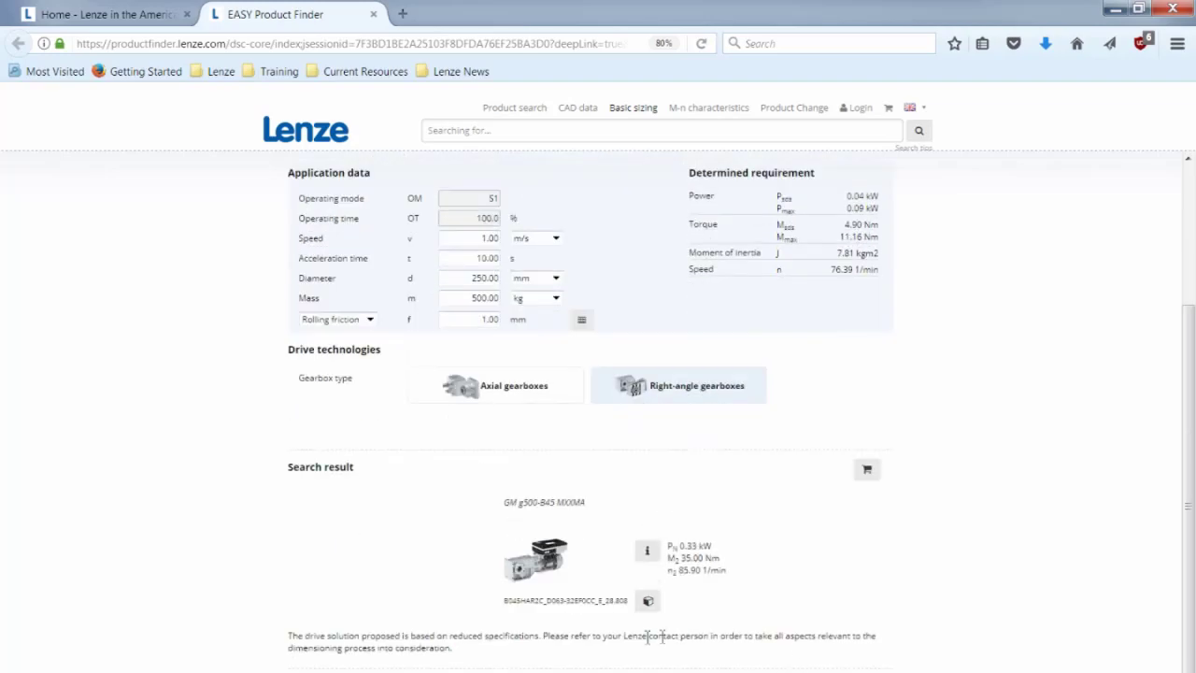
left_click(647, 551)
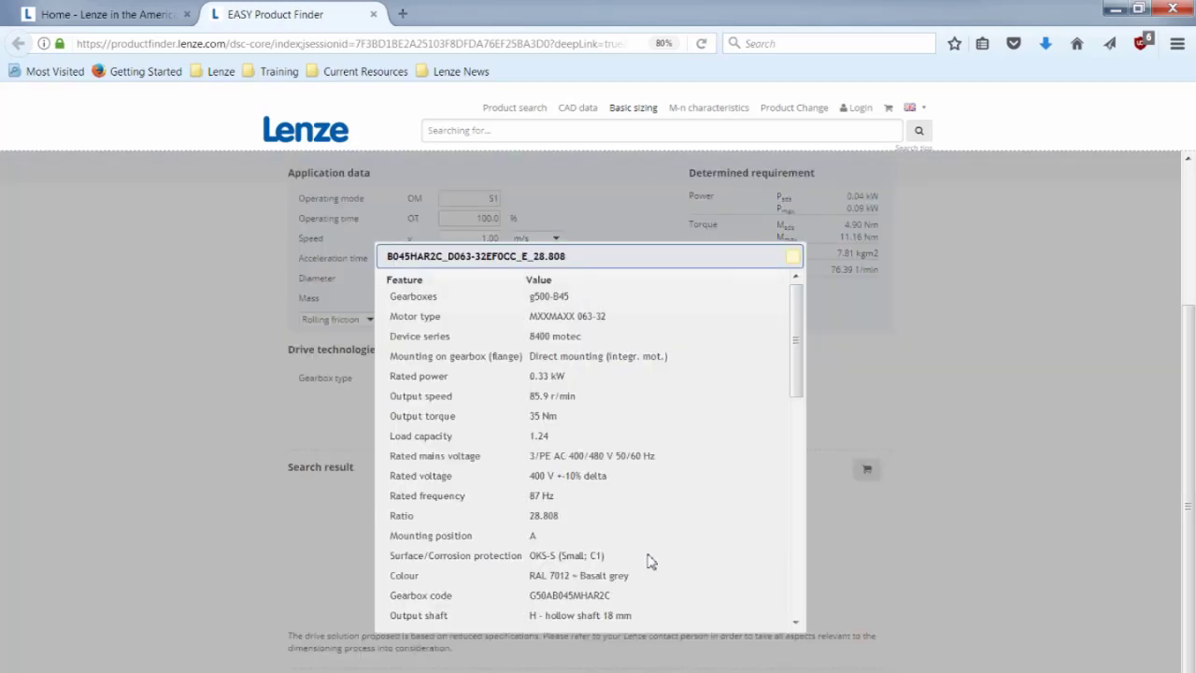
scroll(616, 537, "down", 1)
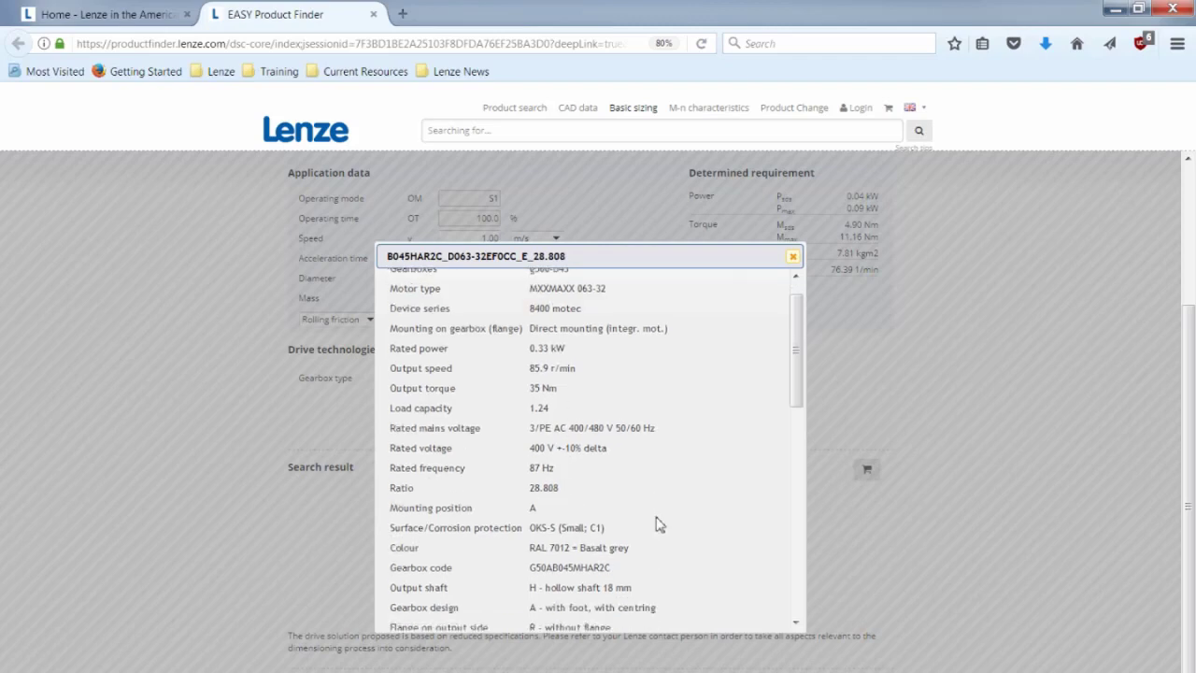
scroll(656, 521, "down", 2)
double_click(400, 362)
left_click_drag(441, 362, 592, 361)
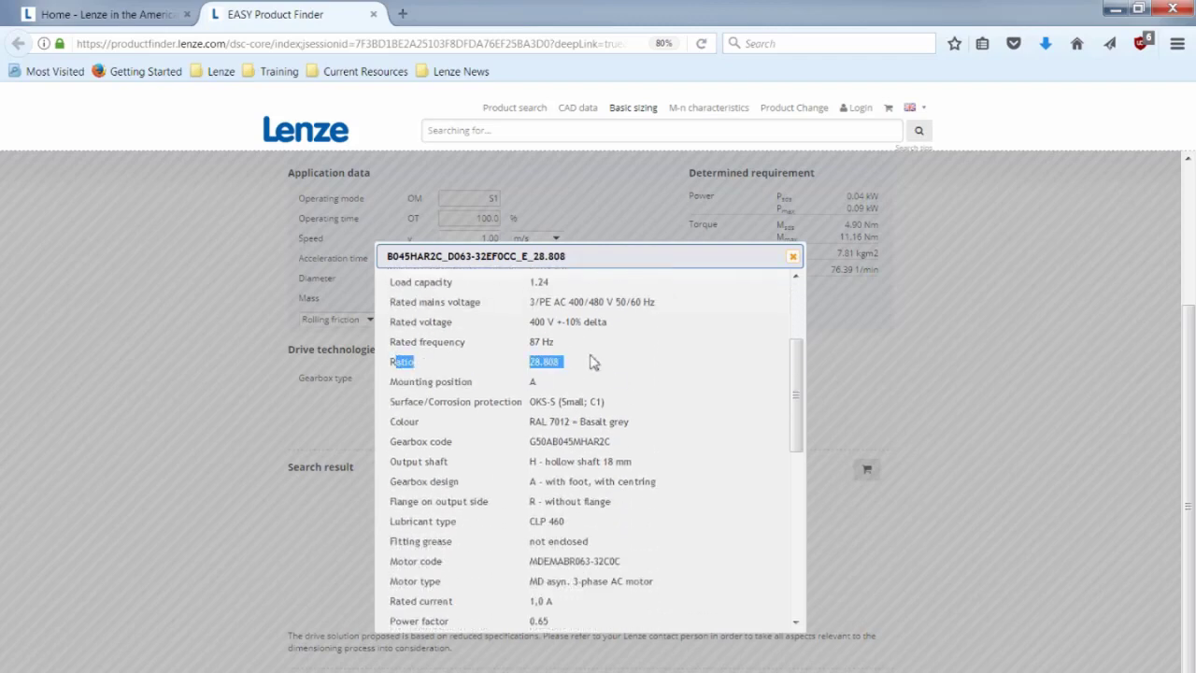
left_click(774, 444)
scroll(730, 536, "down", 8)
scroll(730, 536, "down", 2)
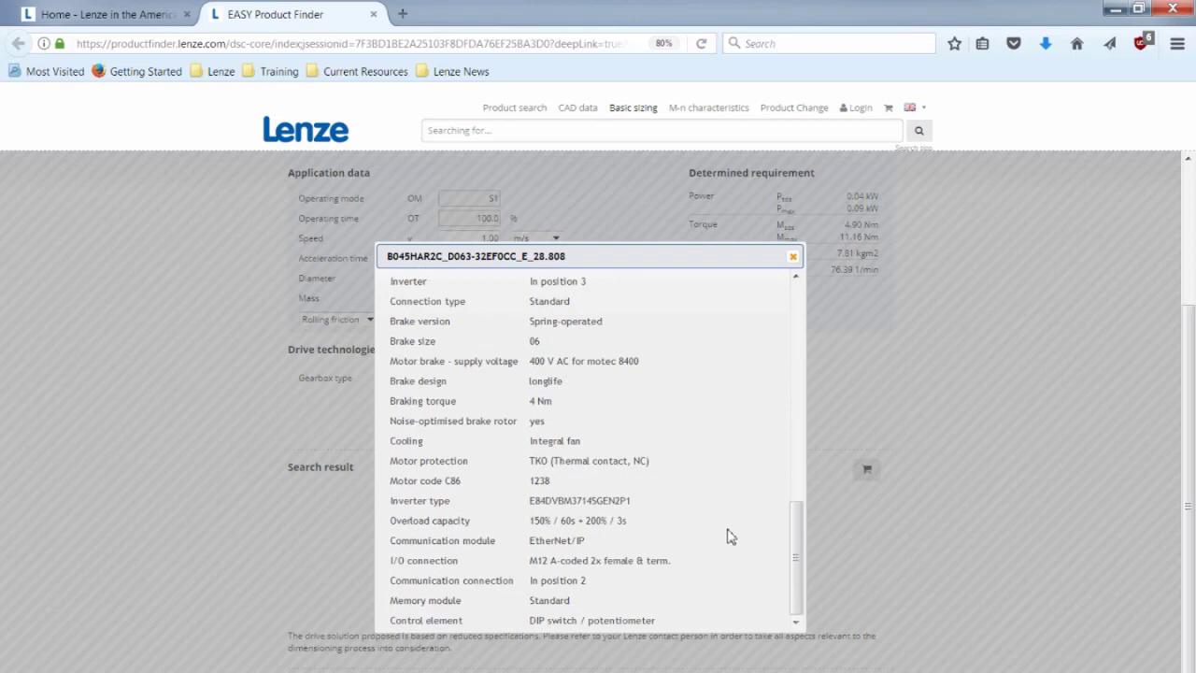
left_click(792, 256)
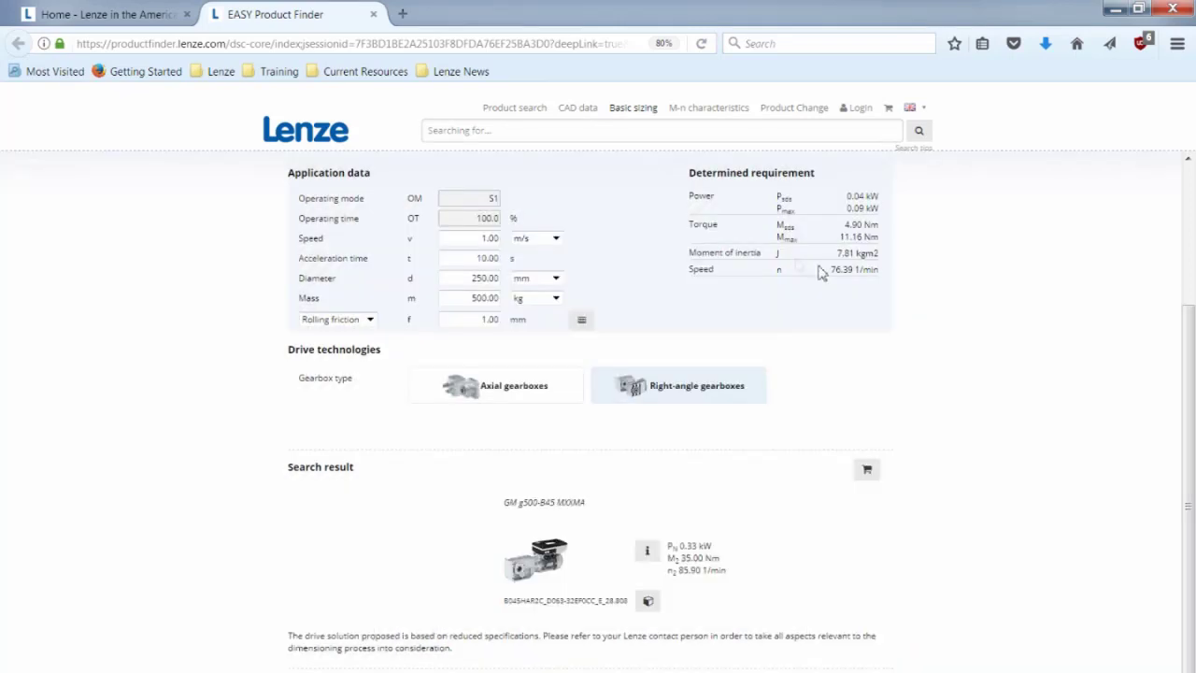
- Add the GM g500-B45 MXXMA geared motor result to the shopping cart
left_click(873, 476)
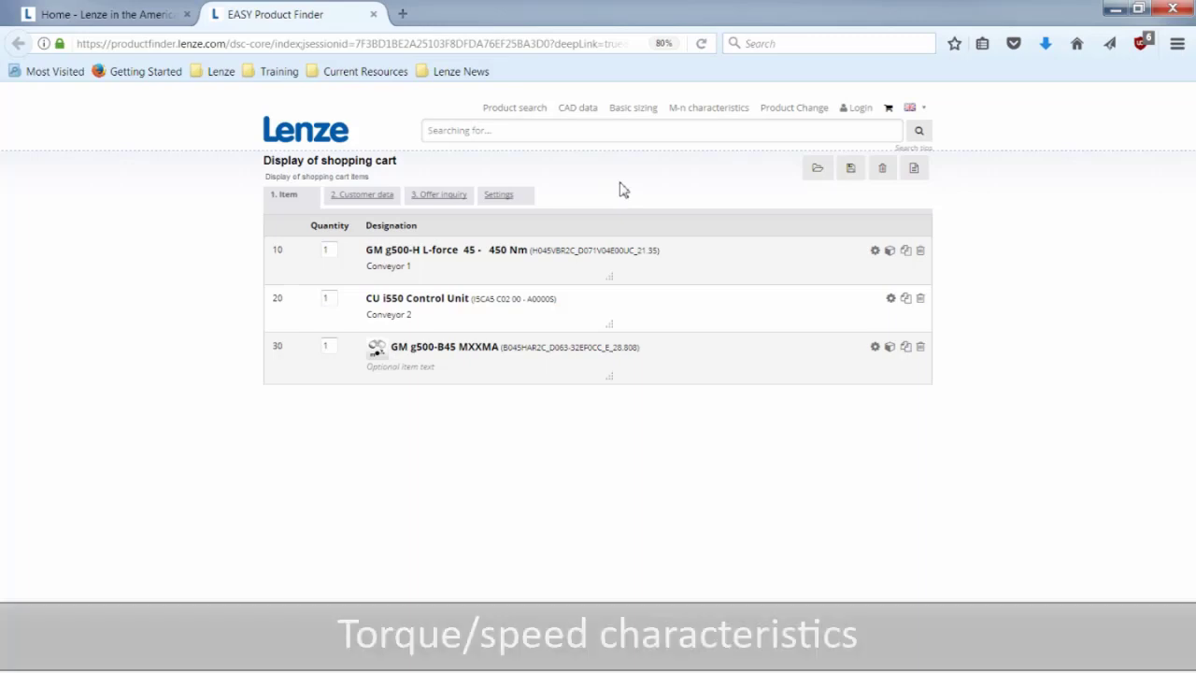
- On M-n characteristics, choose a 1AC 230V/50Hz supply and a self-ventilated m550-P (IE3) motor
left_click(693, 112)
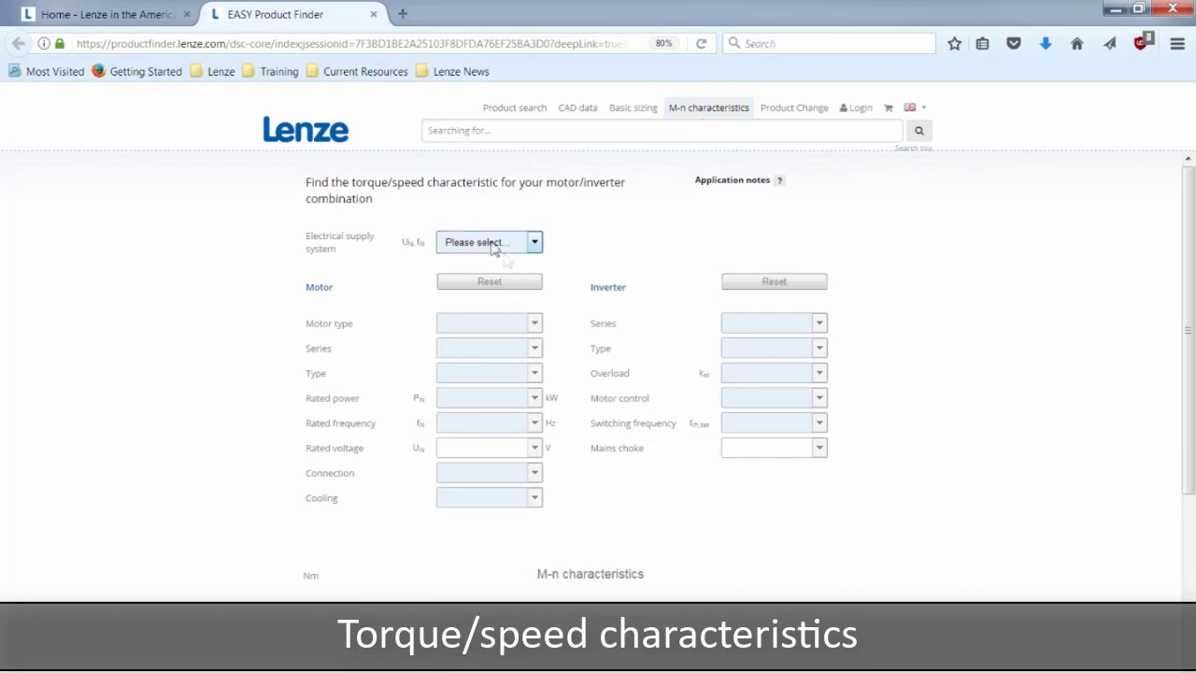
left_click(494, 243)
left_click(490, 274)
left_click(486, 323)
left_click(467, 397)
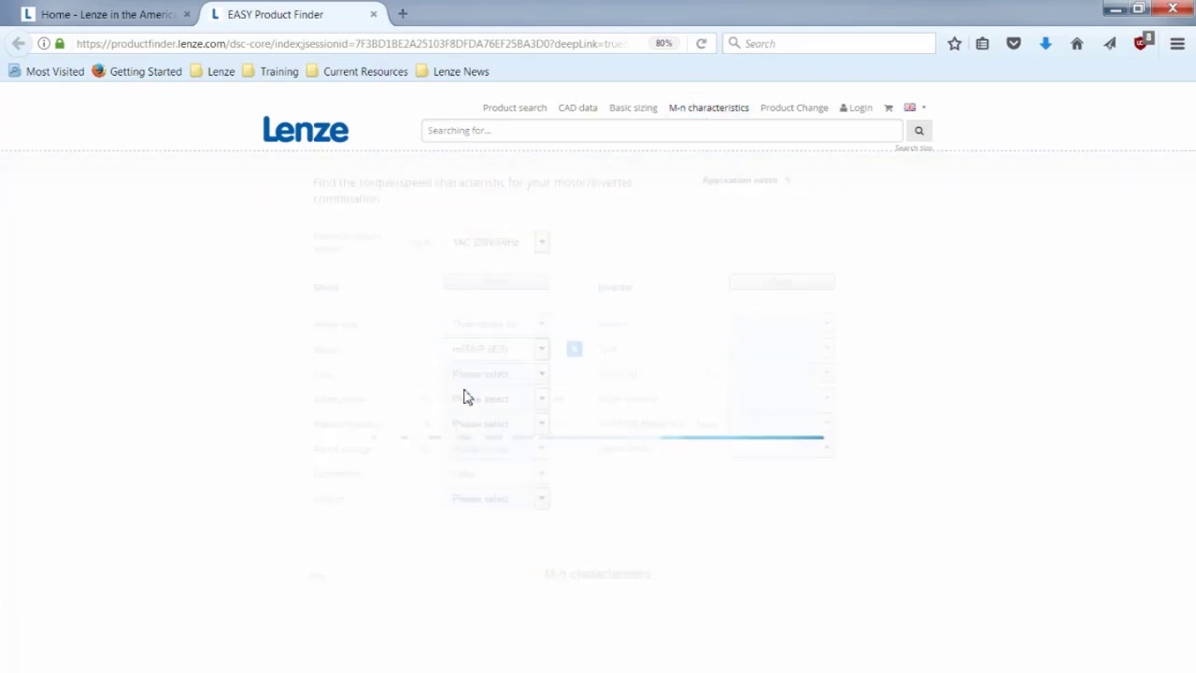
left_click(486, 497)
left_click(481, 528)
- Set the i550 inverter to no overload, V/f control and 8 kHz constant switching frequency
scroll(941, 381, "up", 5)
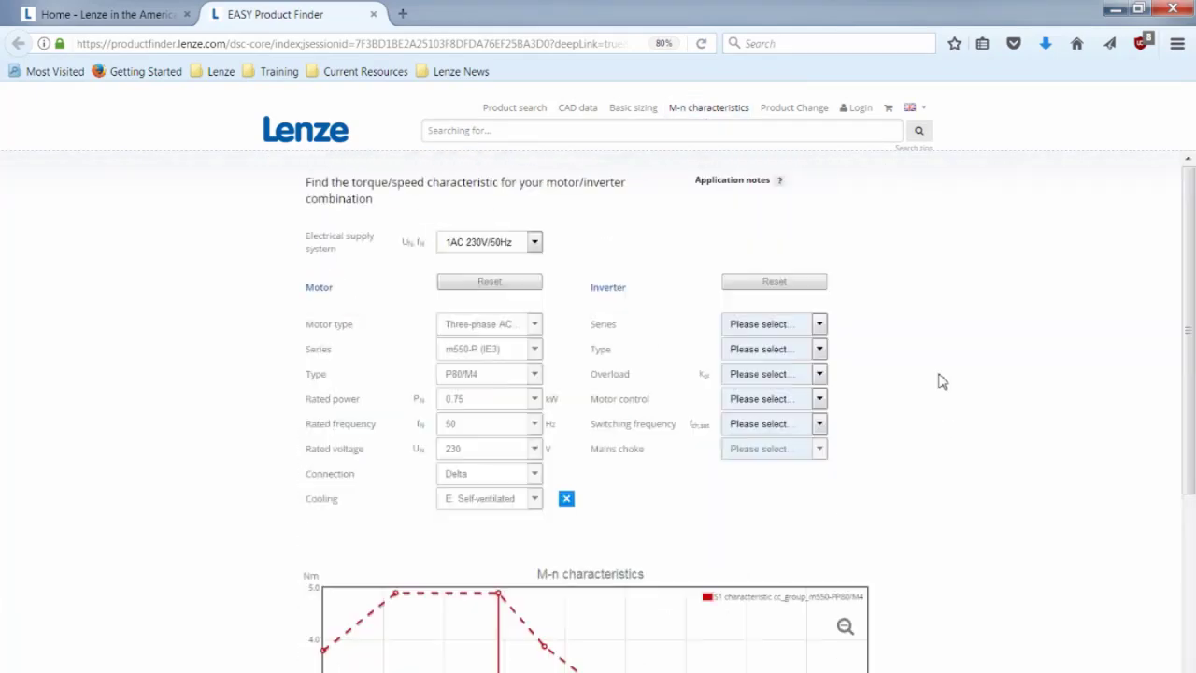
left_click(773, 323)
left_click(761, 342)
left_click(773, 398)
left_click(752, 467)
left_click(756, 424)
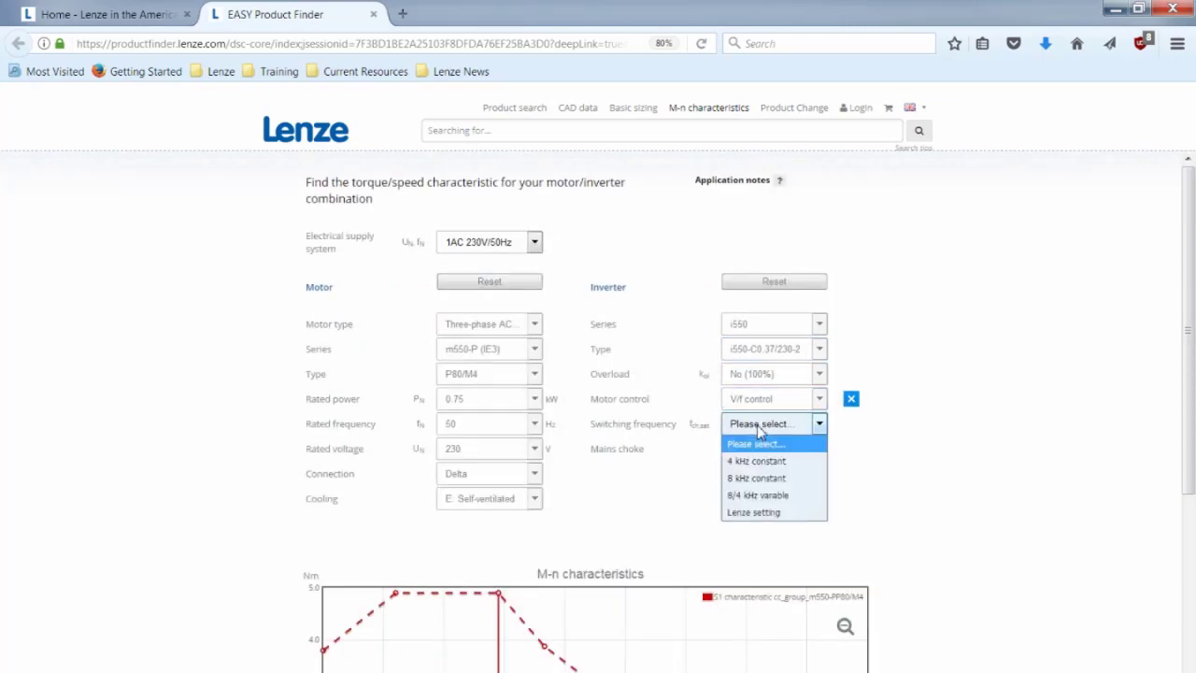
left_click(756, 477)
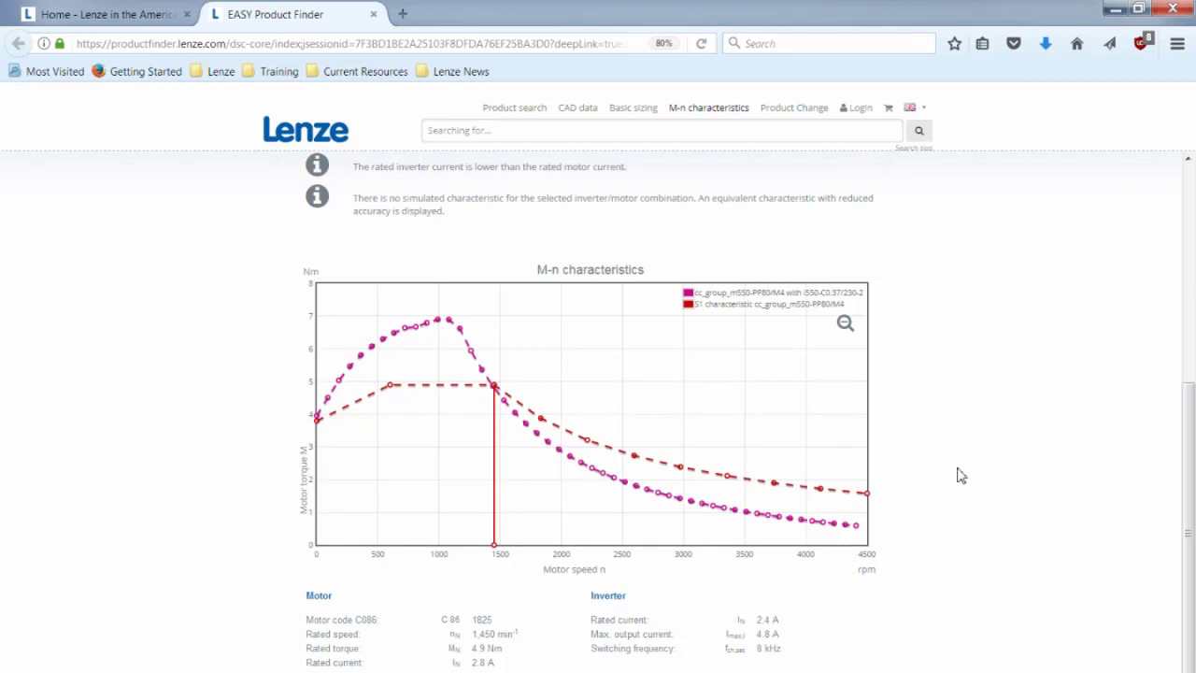
scroll(960, 475, "down", 1)
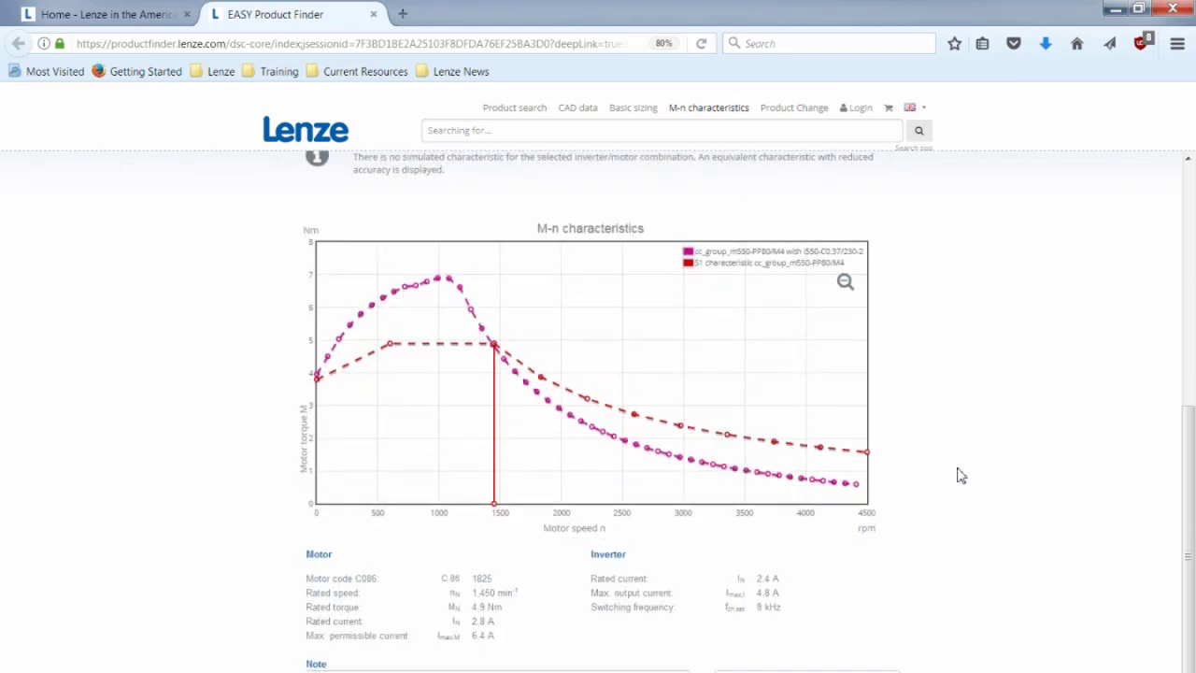
left_click(789, 116)
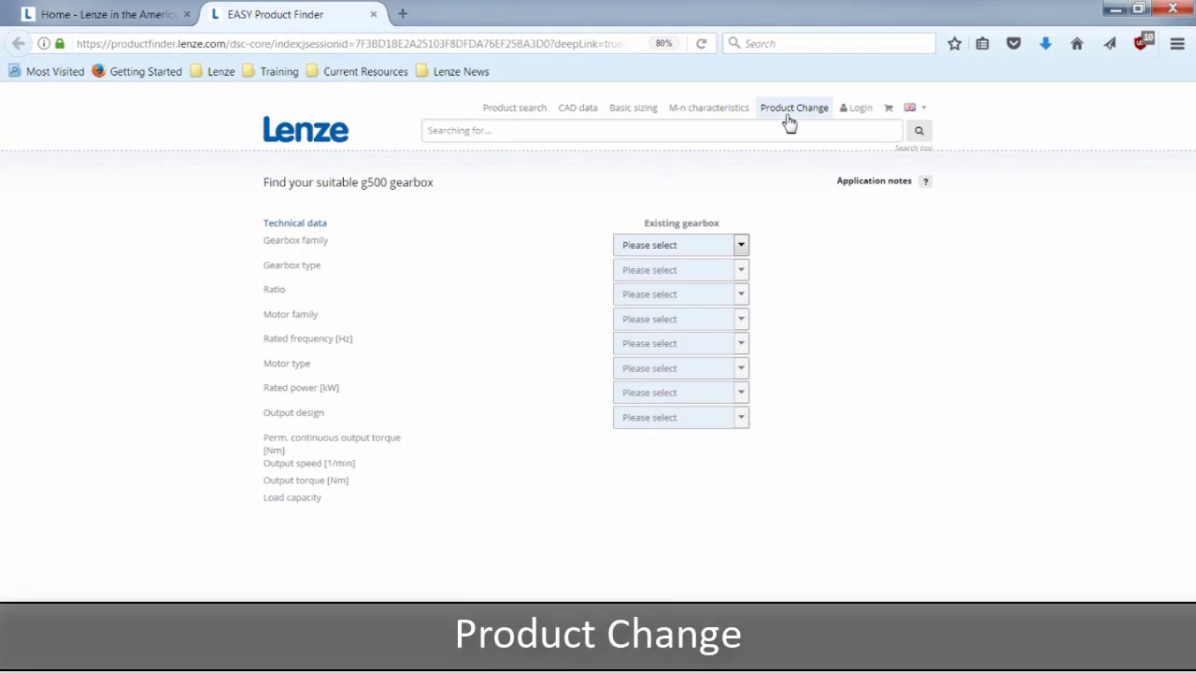
- Set the existing gearbox to GST family, type GST09, ratio 12.362
left_click(740, 245)
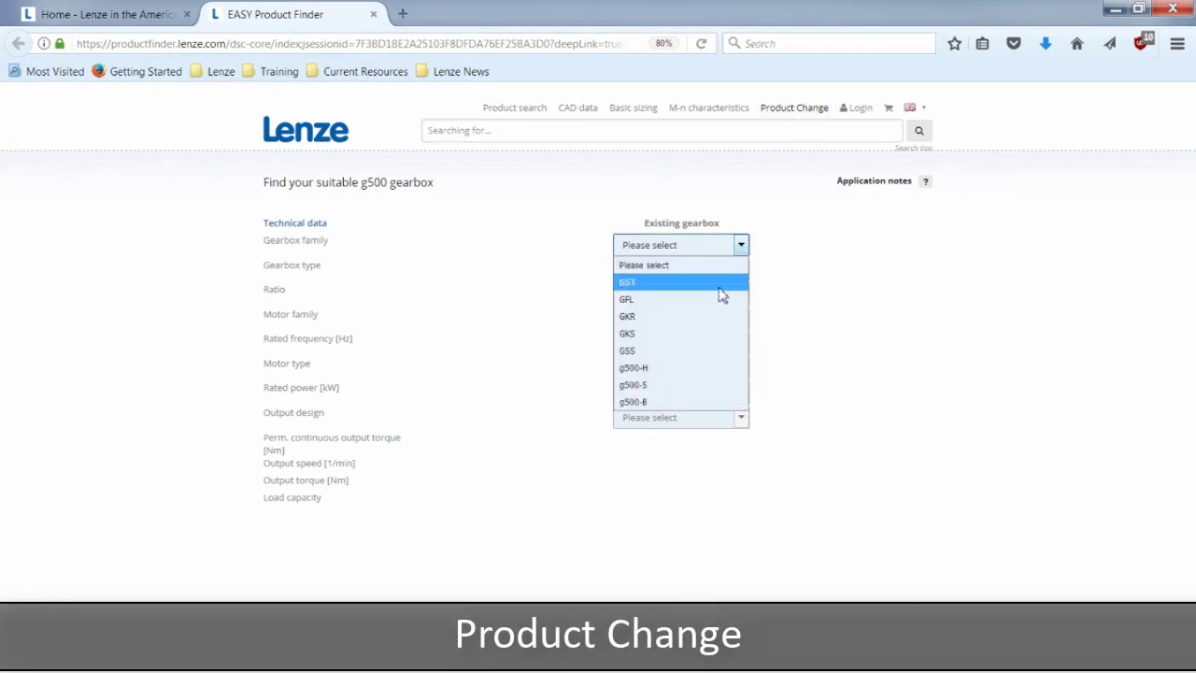
left_click(720, 285)
left_click(685, 383)
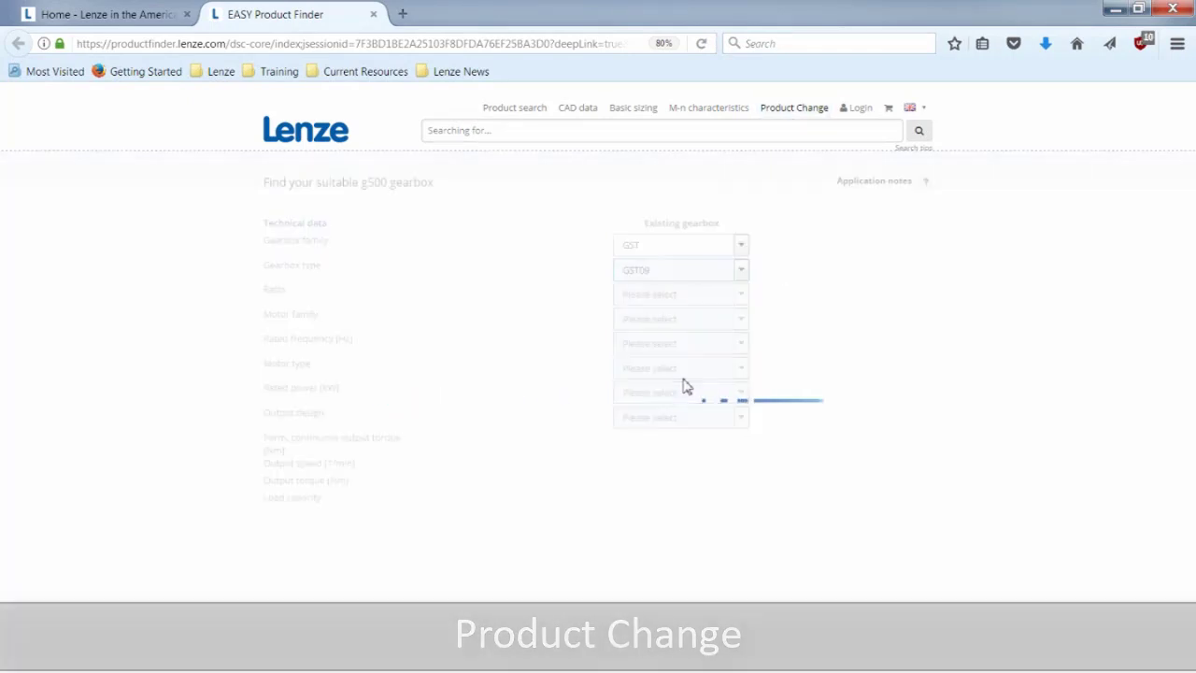
left_click(696, 296)
scroll(669, 450, "down", 3)
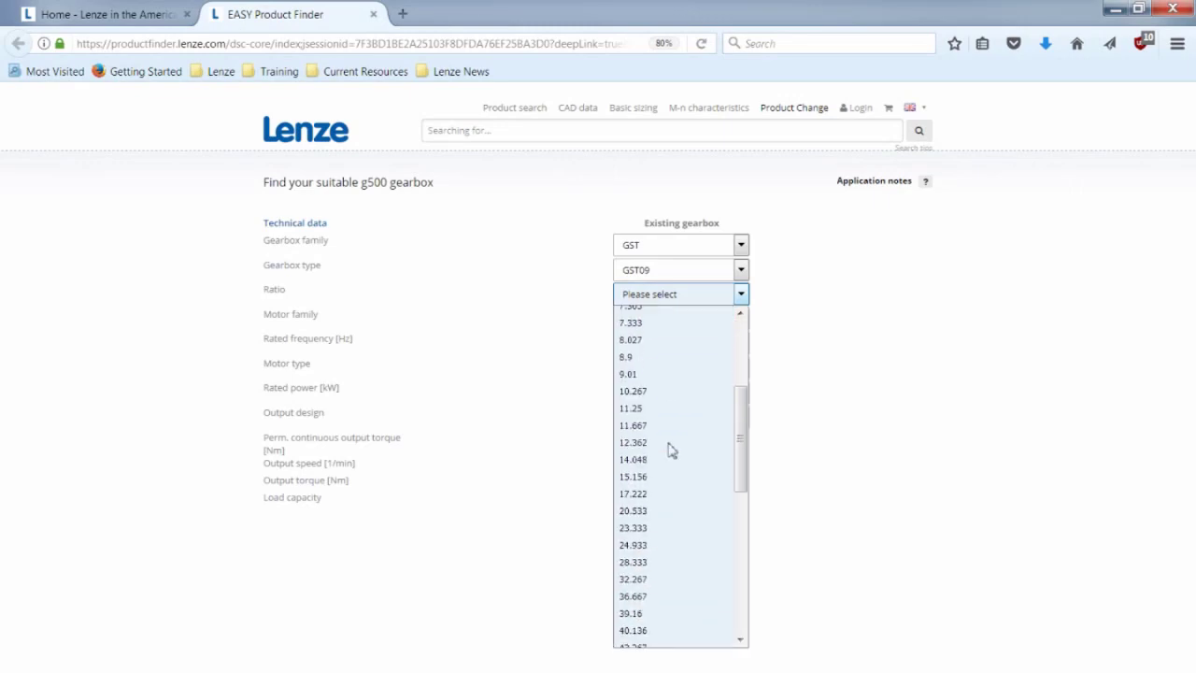
left_click(669, 444)
- Set the existing motor to MD (IE1), 50 Hz, type 112-22, with output design BR
left_click(678, 320)
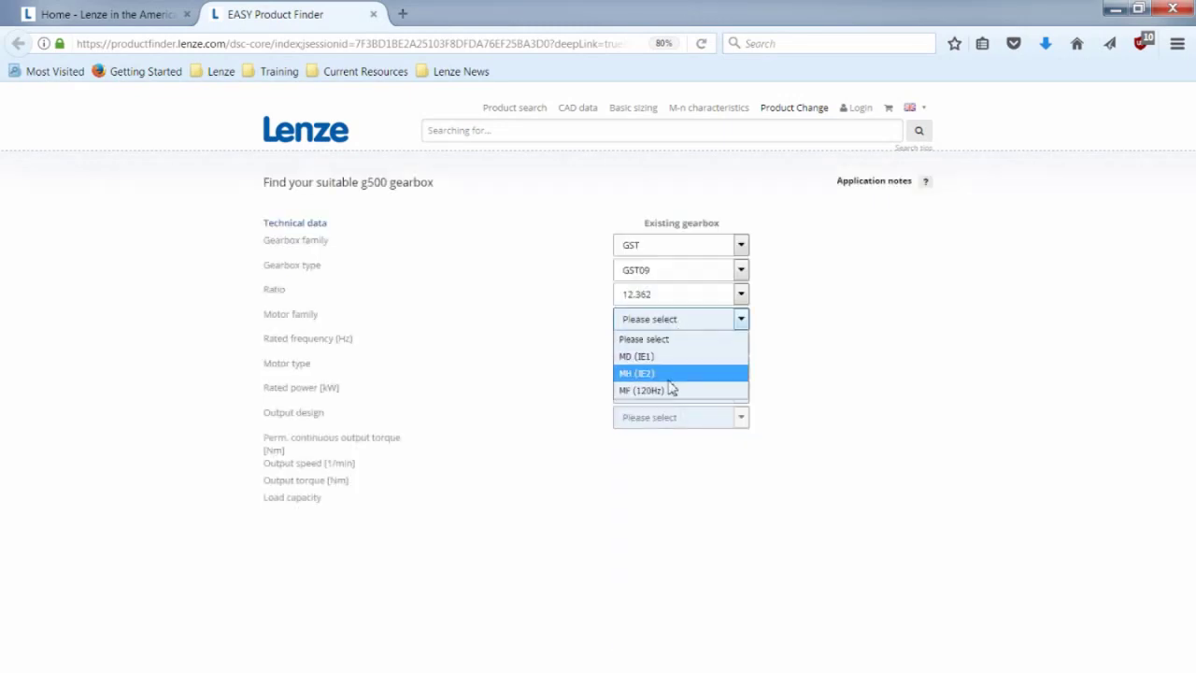
left_click(656, 355)
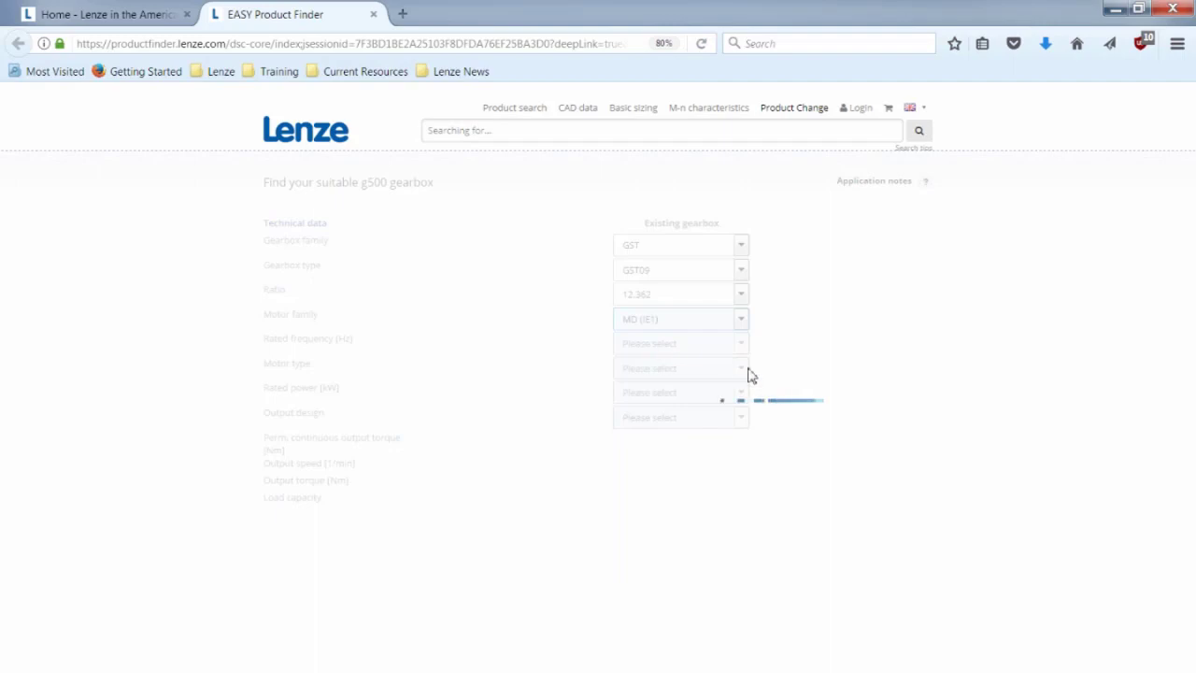
left_click(710, 346)
left_click(697, 402)
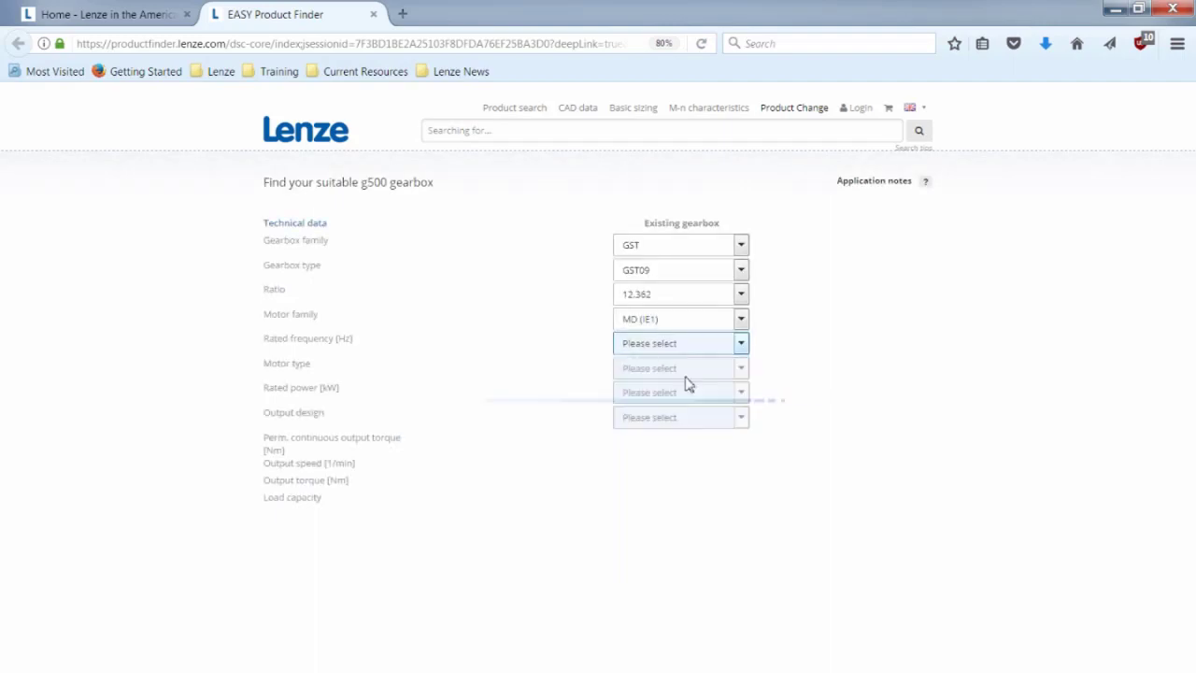
left_click(682, 372)
left_click(665, 452)
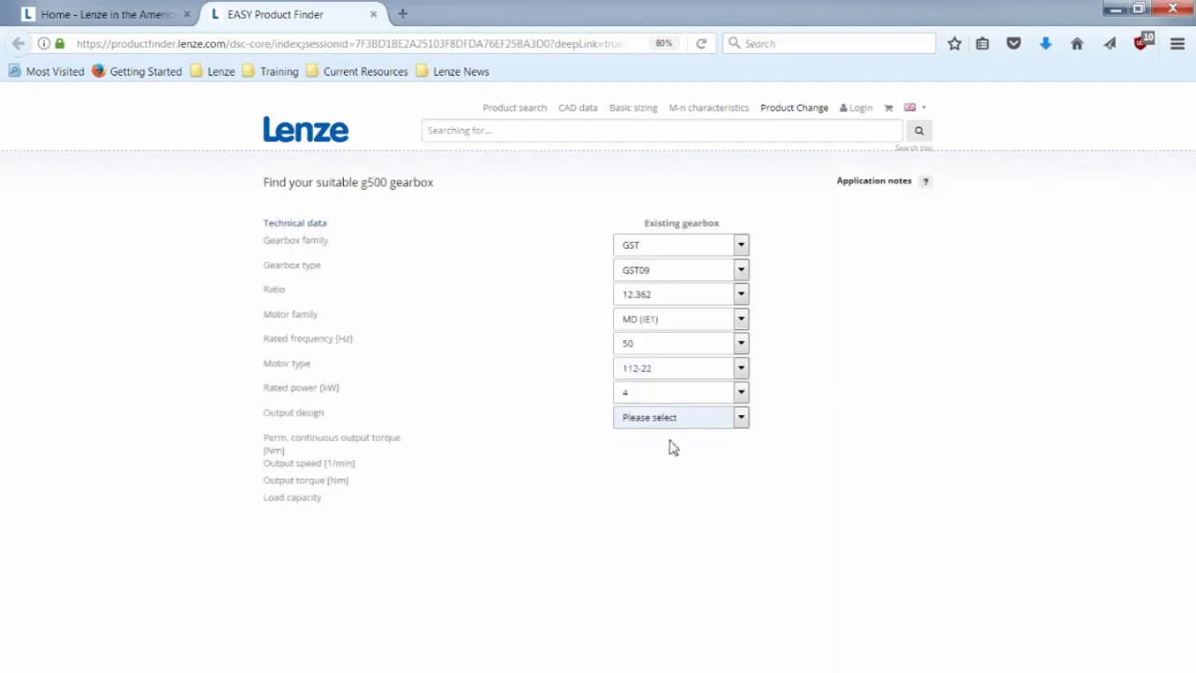
left_click(667, 420)
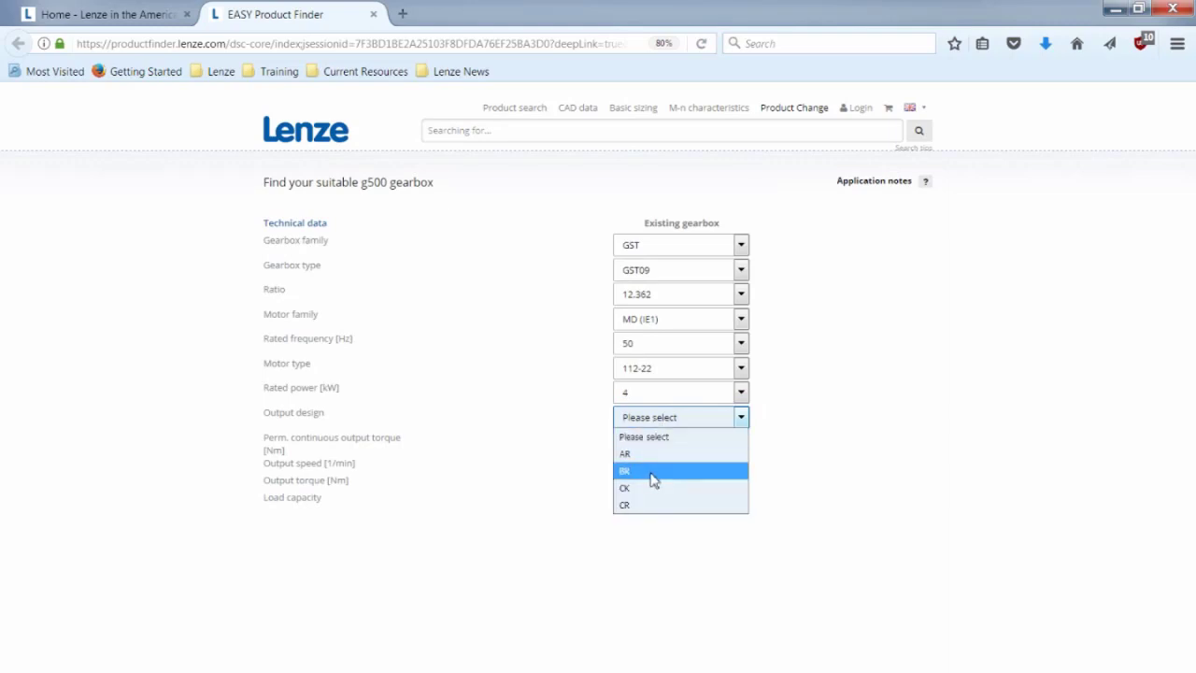
left_click(653, 480)
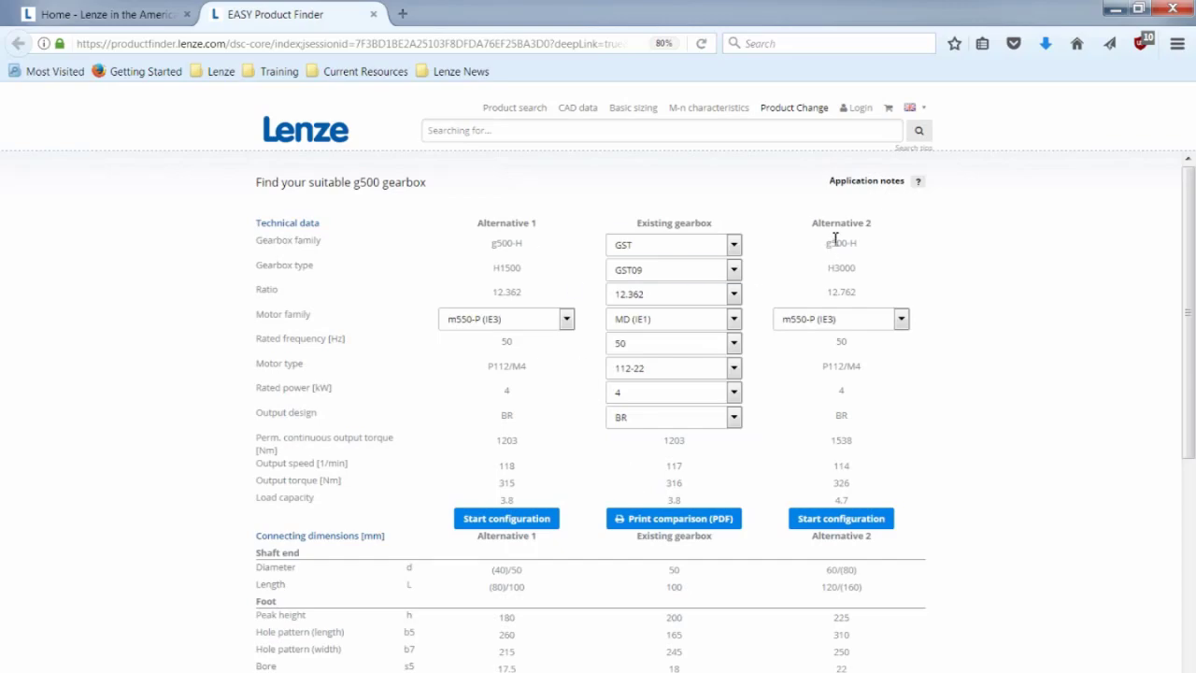
- Scroll through the GST09 versus g500-H1500/H3000 comparison table and dimension drawings
scroll(981, 457, "down", 5)
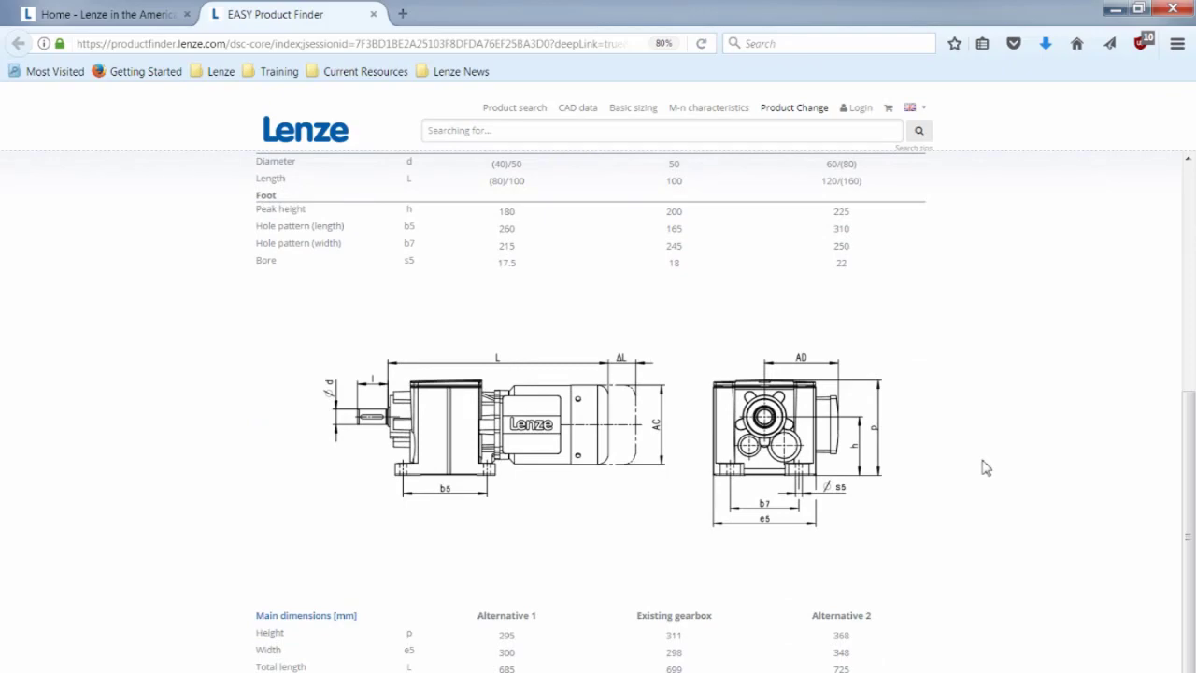
scroll(985, 467, "down", 1)
scroll(985, 467, "up", 4)
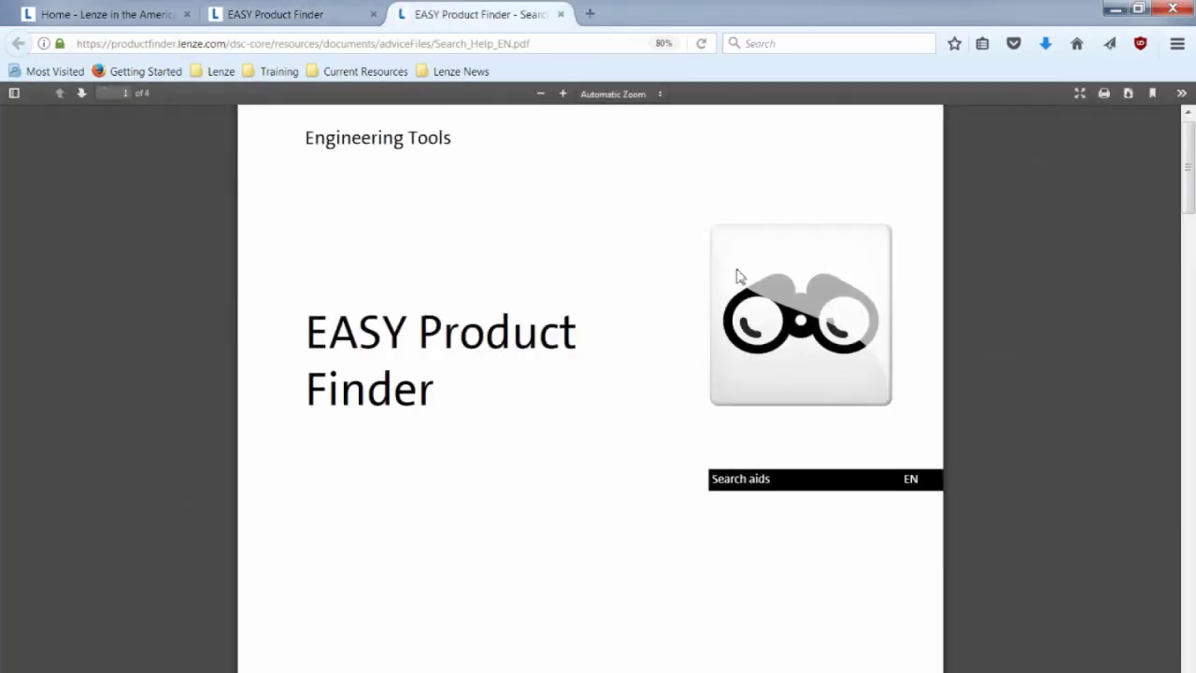
- Scroll through the Search Help and Basic sizing help PDFs
scroll(587, 394, "down", 3)
scroll(601, 395, "down", 3)
scroll(601, 395, "down", 3)
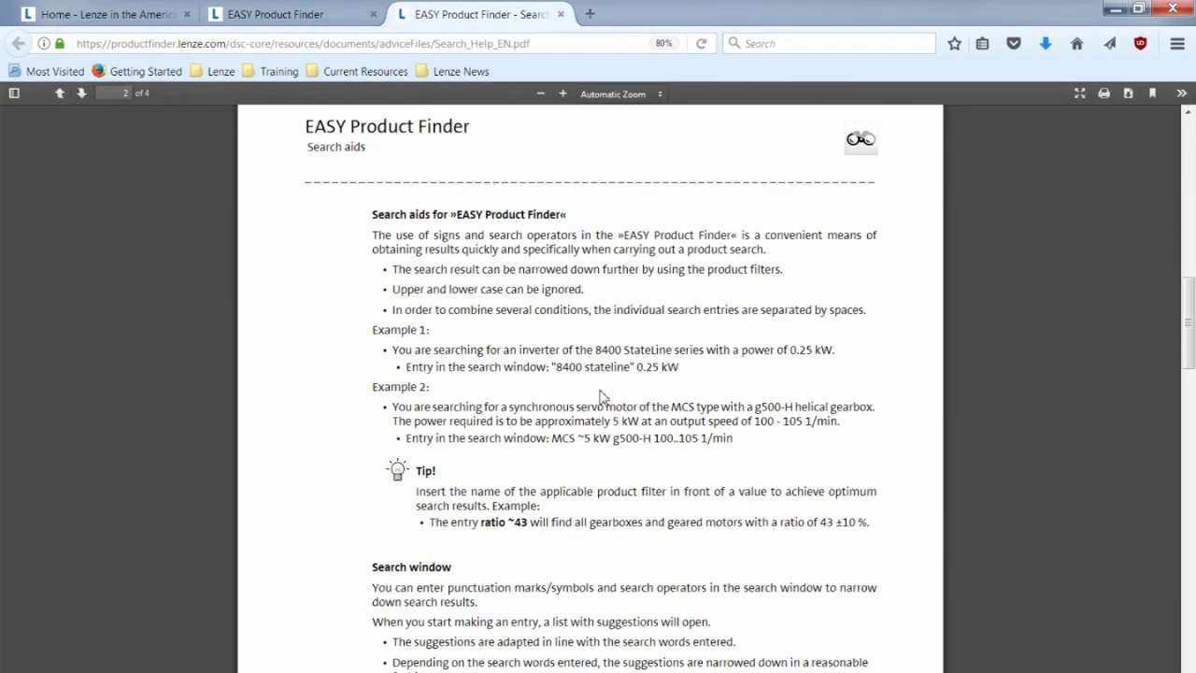
scroll(603, 392, "down", 3)
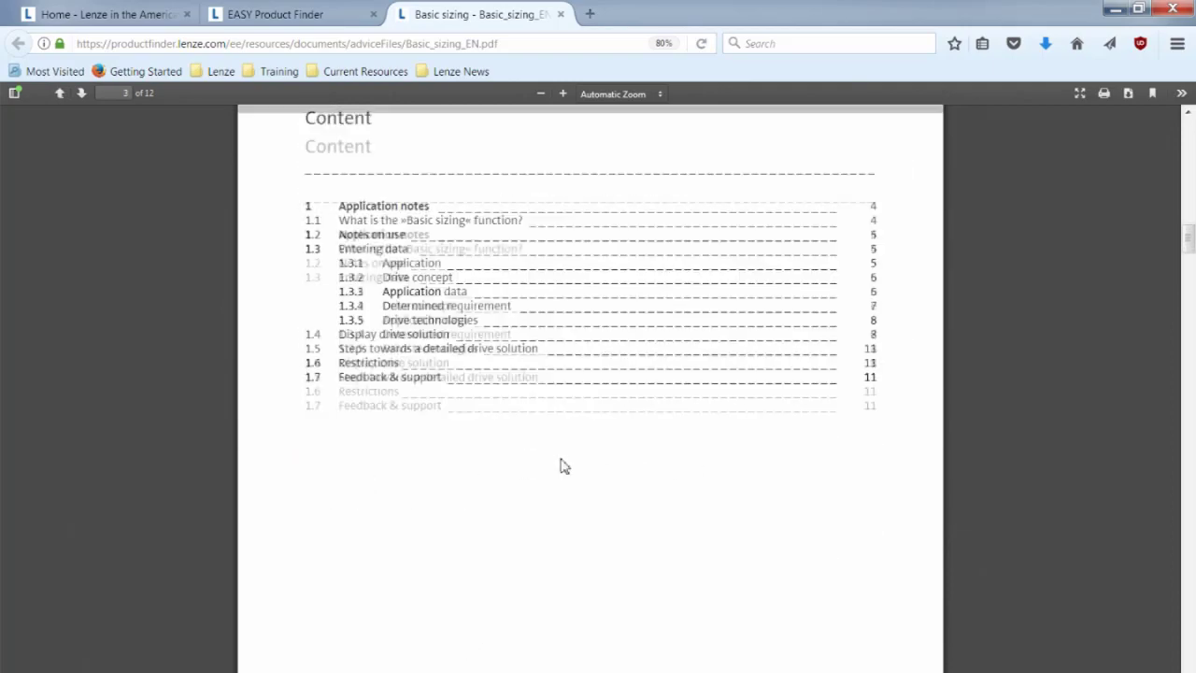
scroll(560, 464, "down", 10)
scroll(608, 355, "down", 10)
- Close the Basic sizing PDF, view the Product Change application notes PDF, then close it
left_click(559, 14)
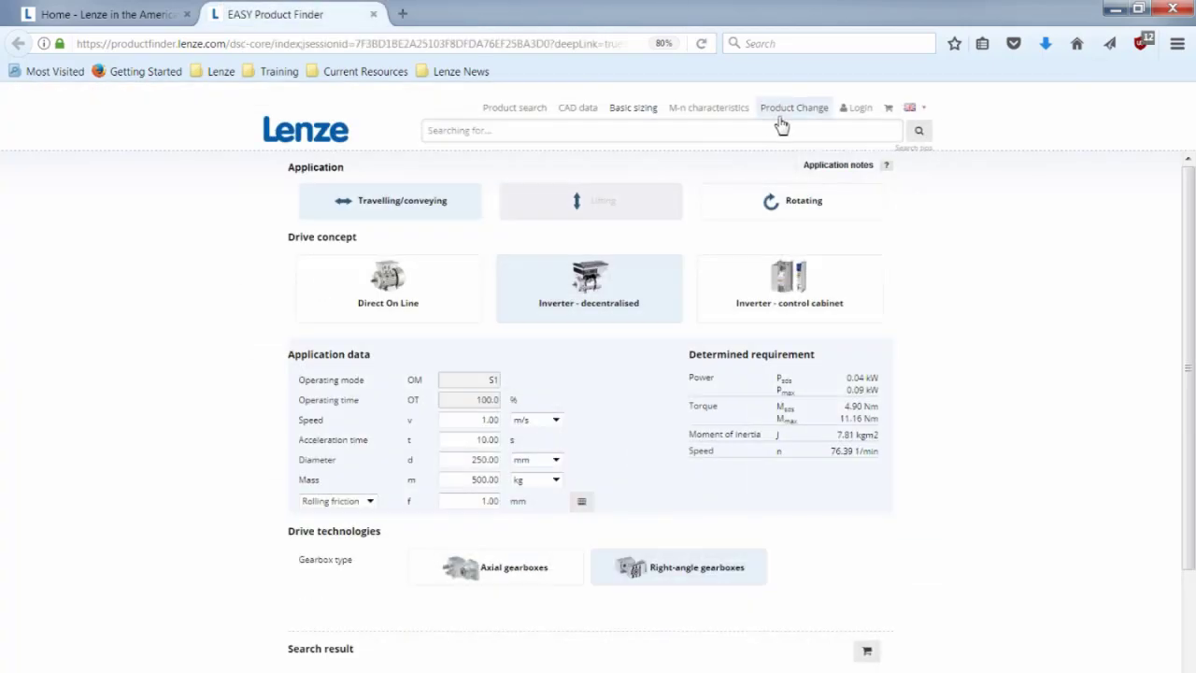
left_click(793, 109)
left_click(925, 185)
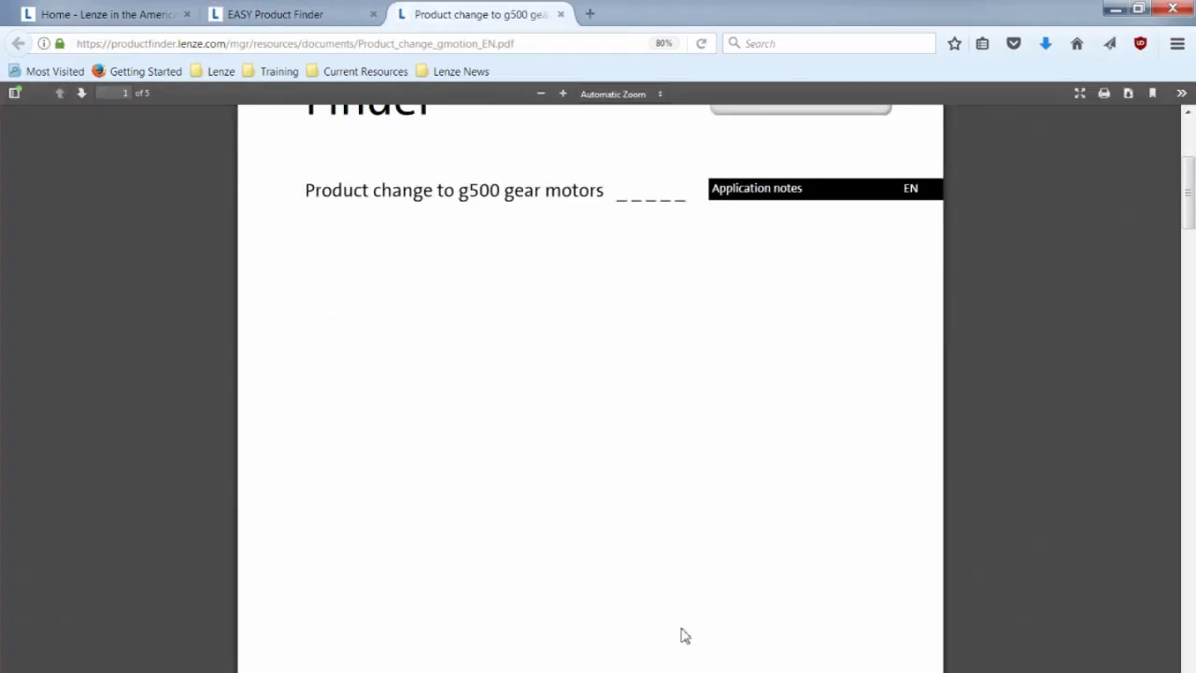
left_click(560, 15)
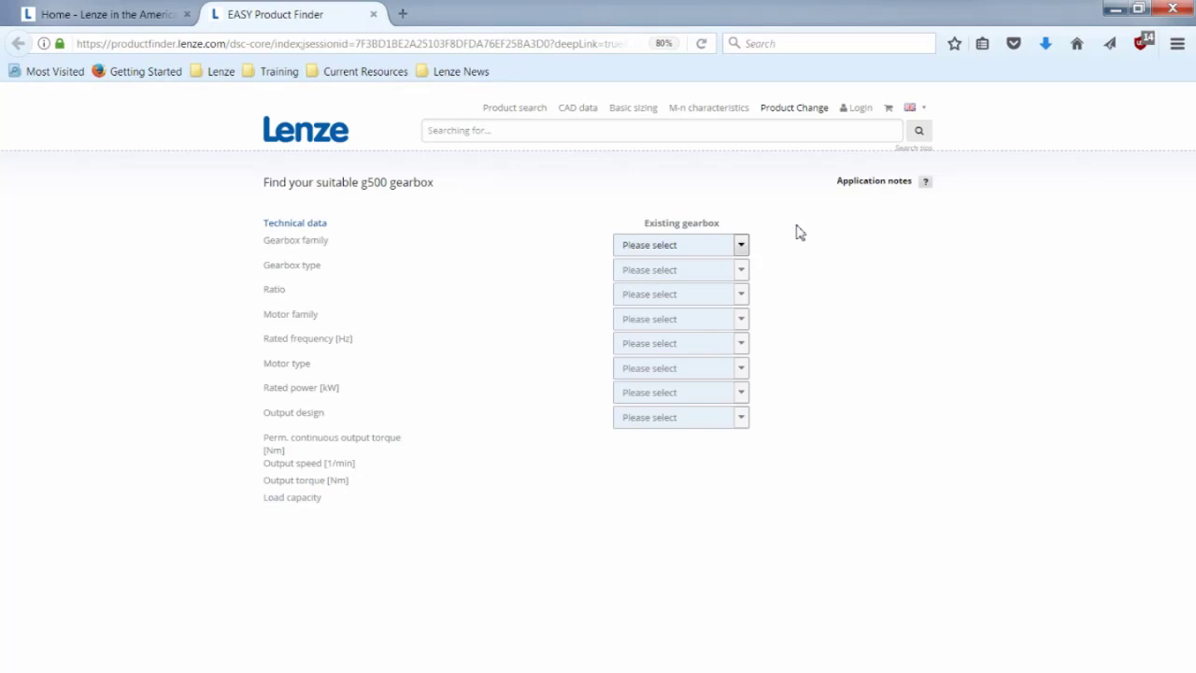